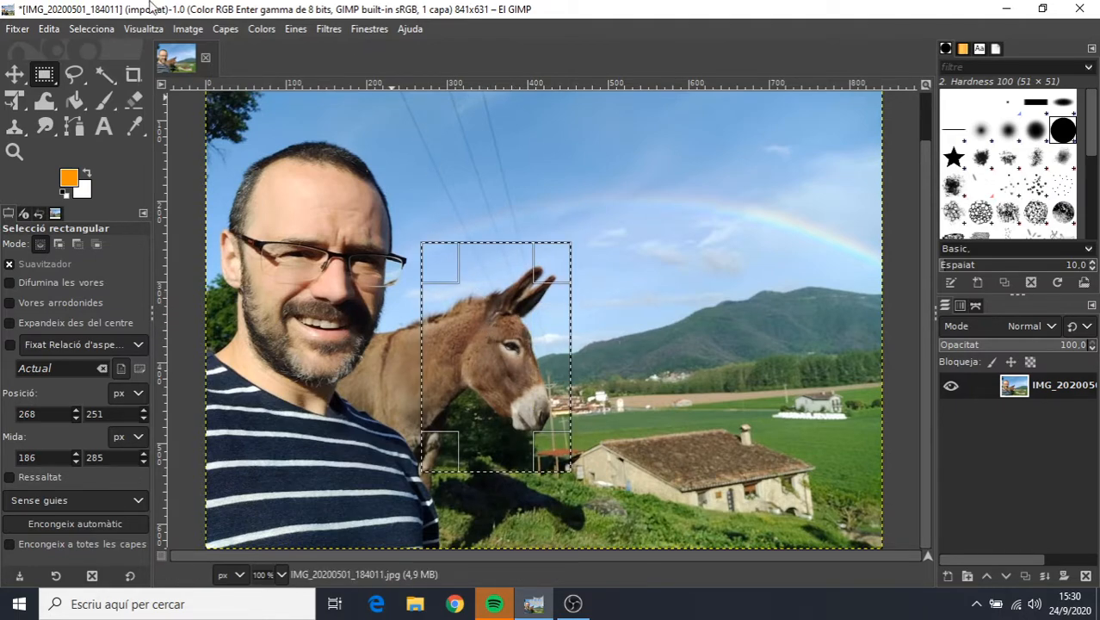
Copy the selected donkey head and clear the rectangular selection.
left_click(49, 31)
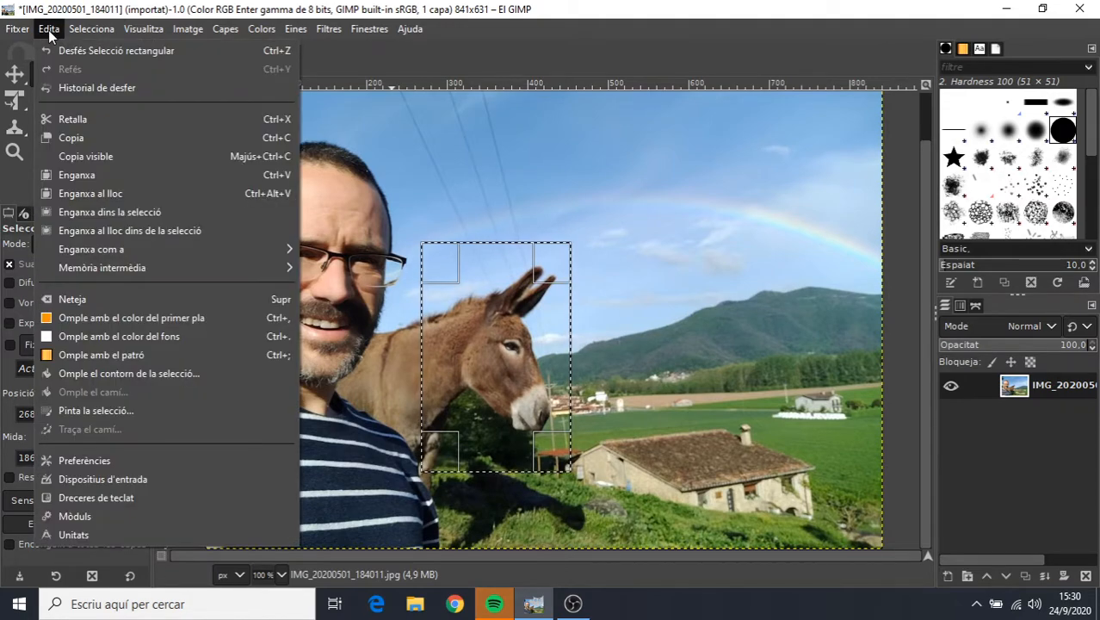
left_click(78, 143)
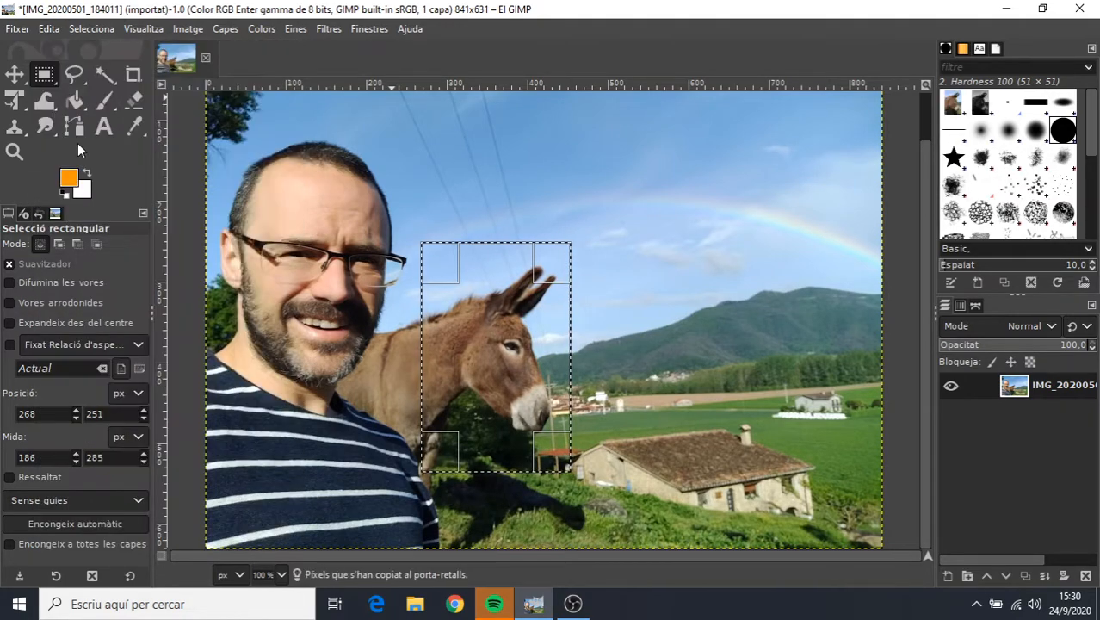
left_click(652, 253)
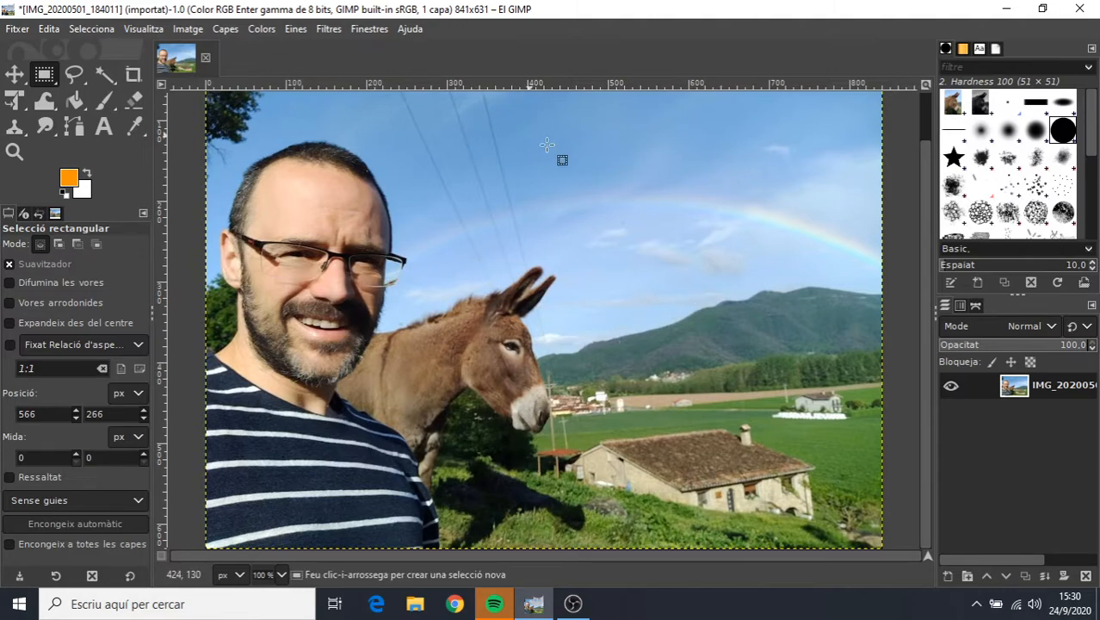
Paste the copied donkey head over the man's face and anchor it to the photo.
left_click(49, 29)
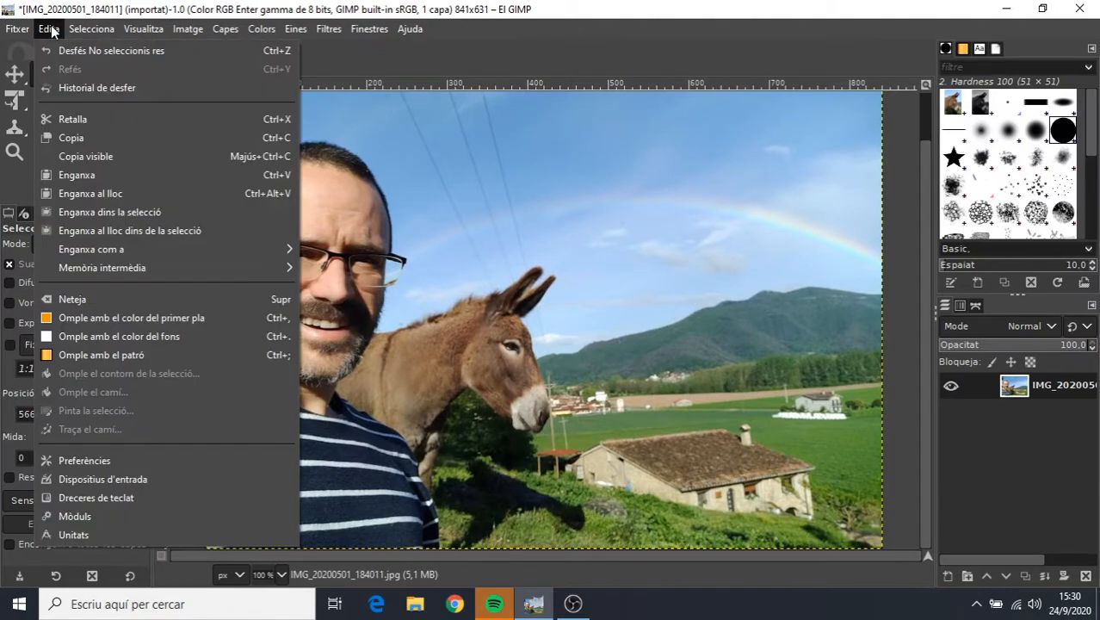
left_click(88, 173)
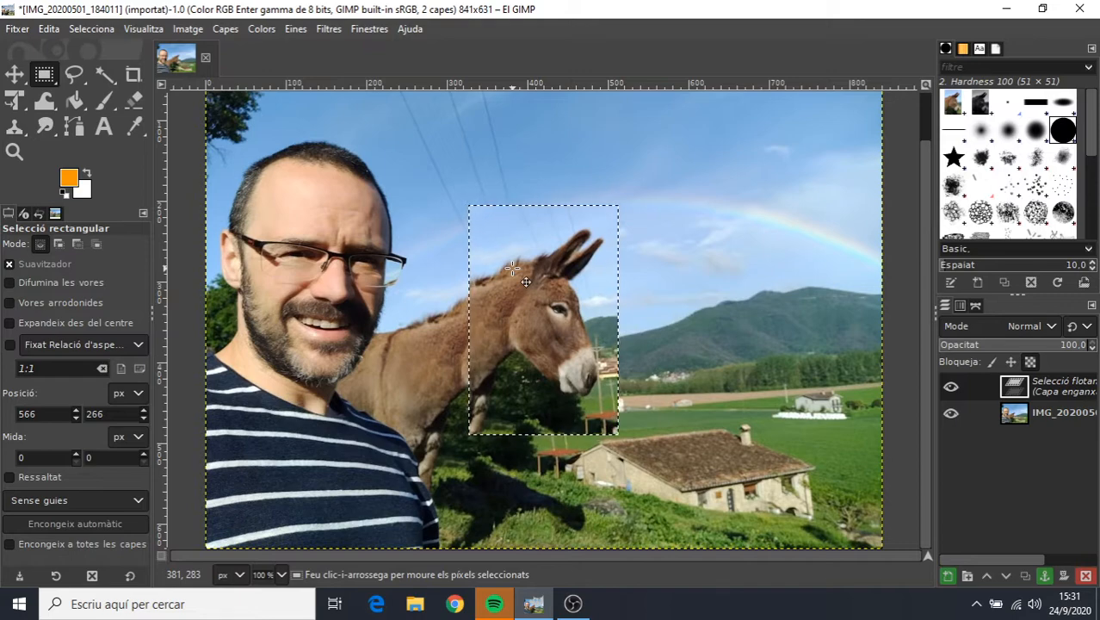
mouse_move(525, 282)
left_mouse_down()
mouse_move(616, 244)
mouse_move(721, 224)
mouse_move(597, 239)
mouse_move(633, 299)
mouse_move(405, 240)
mouse_move(263, 234)
mouse_move(256, 418)
left_mouse_up()
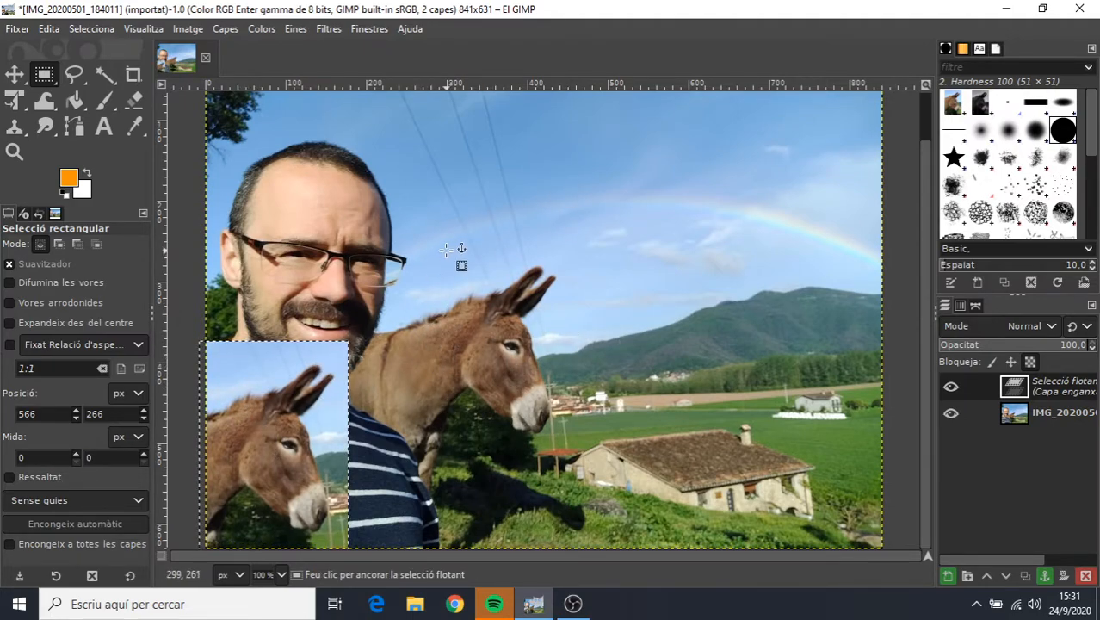
left_click_drag(309, 403, 350, 209)
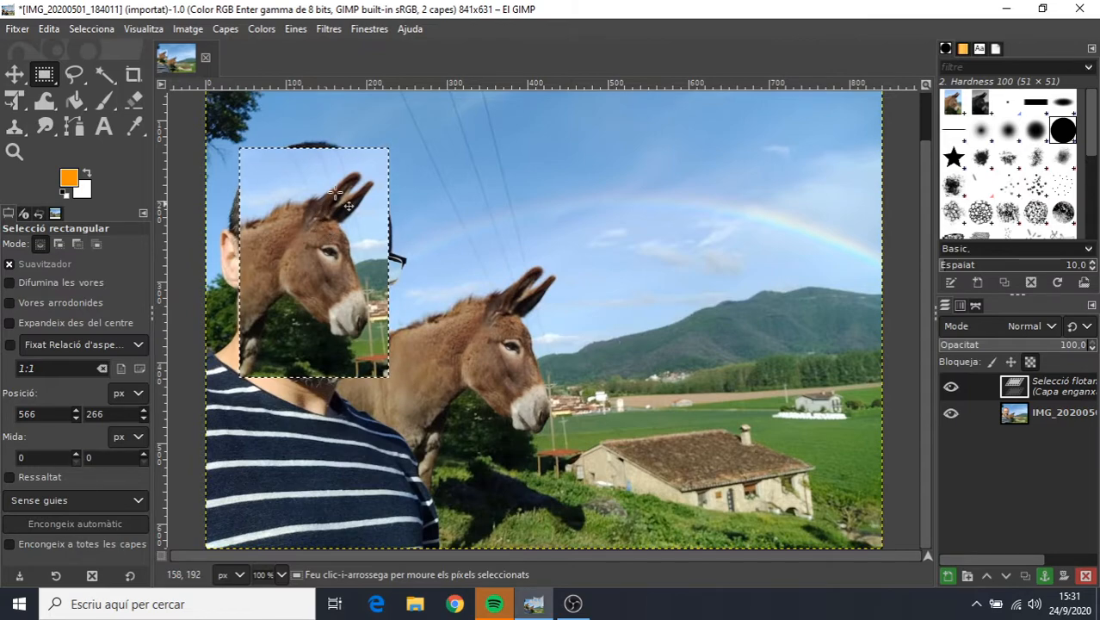
left_click(414, 187)
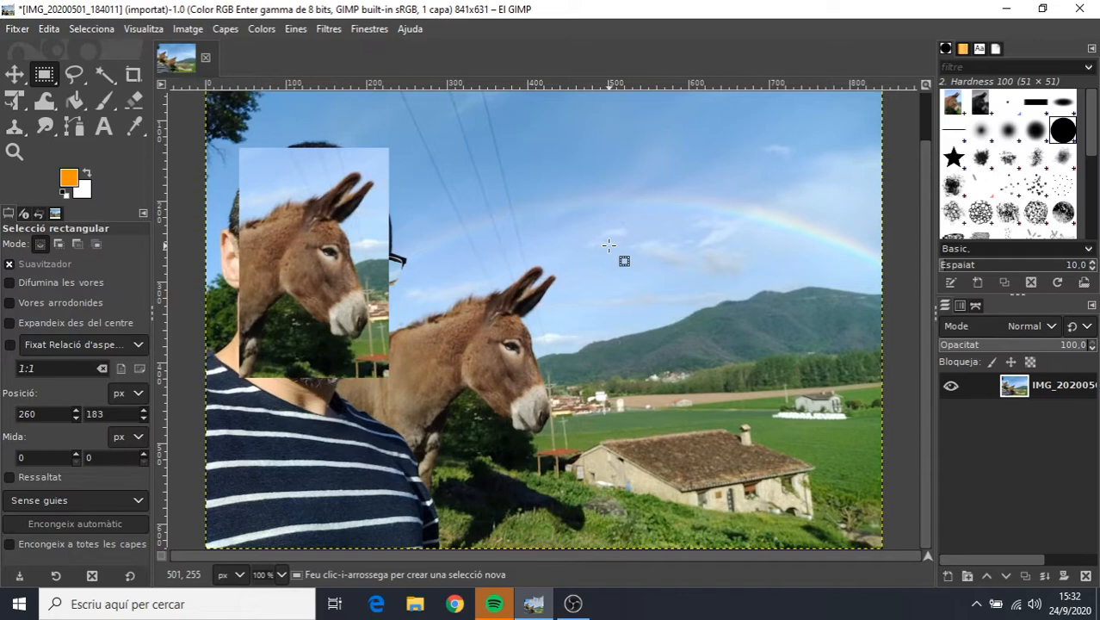
Paste another donkey head over the hills and the far end of the rainbow, and anchor it.
left_click(47, 30)
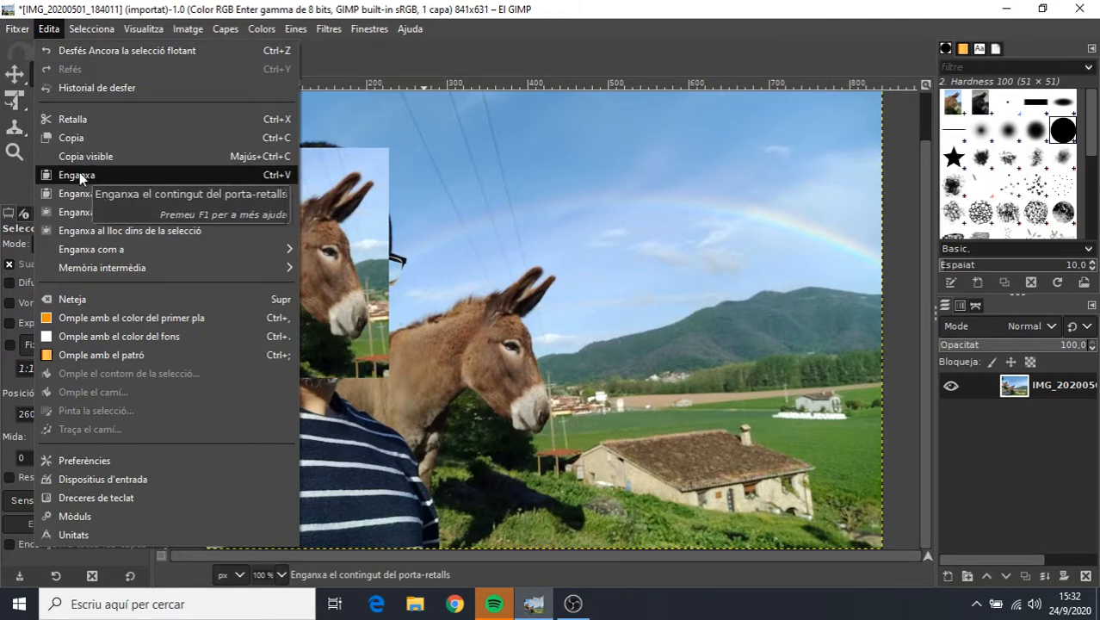
left_click(80, 172)
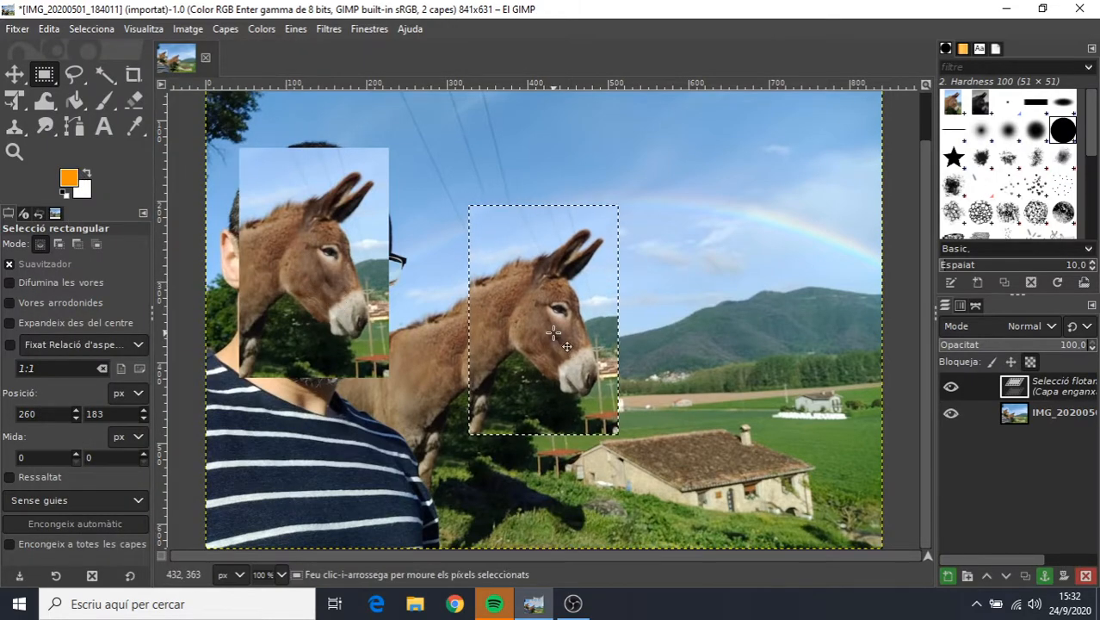
left_click_drag(574, 246, 751, 305)
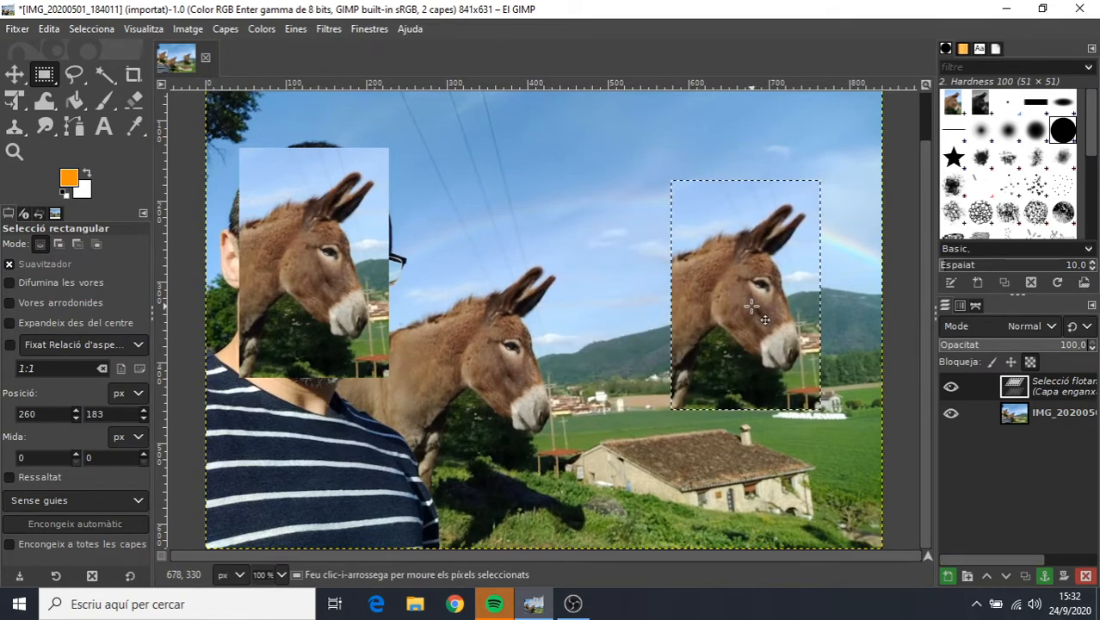
left_click(631, 255)
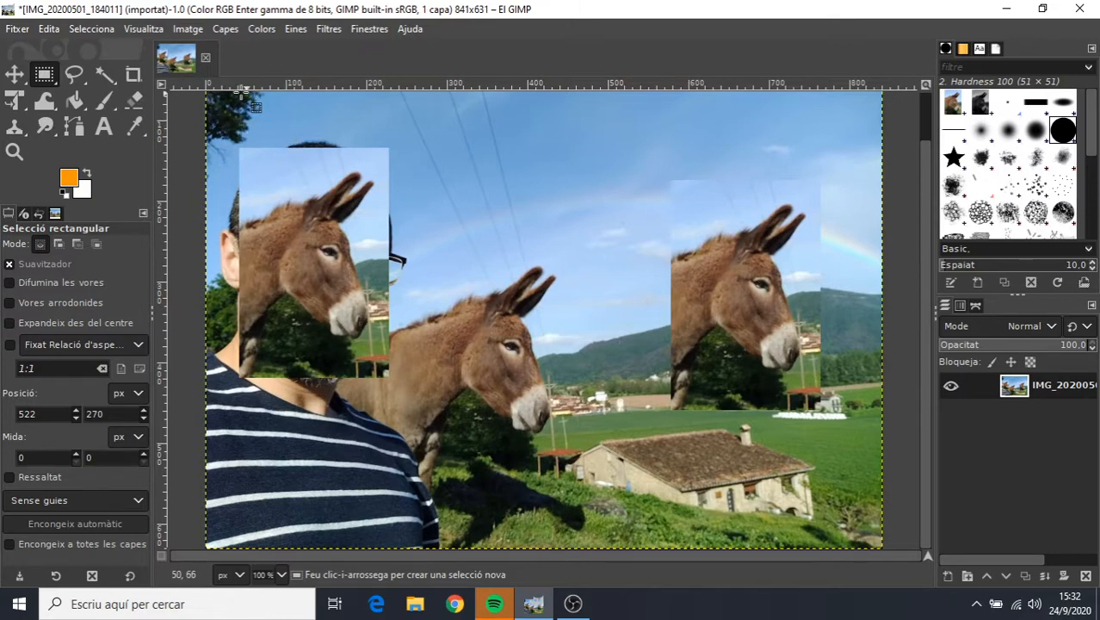
Paste another donkey head over the man's striped shirt, just below the face copy, and anchor it.
left_click(48, 29)
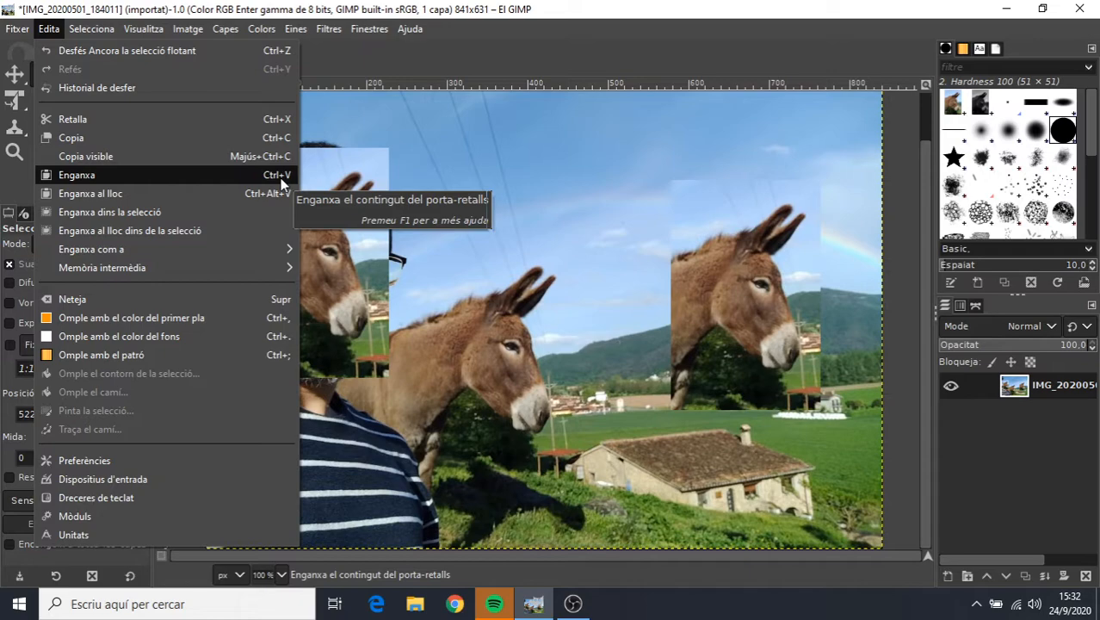
left_click(685, 135)
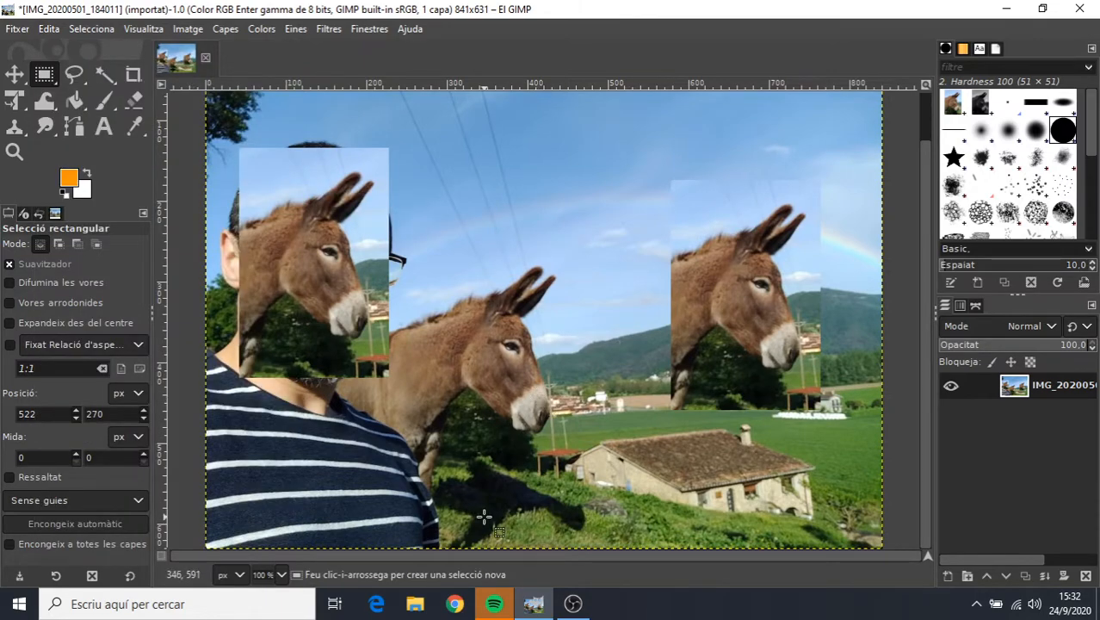
key("ctrl")
key("ctrl+v")
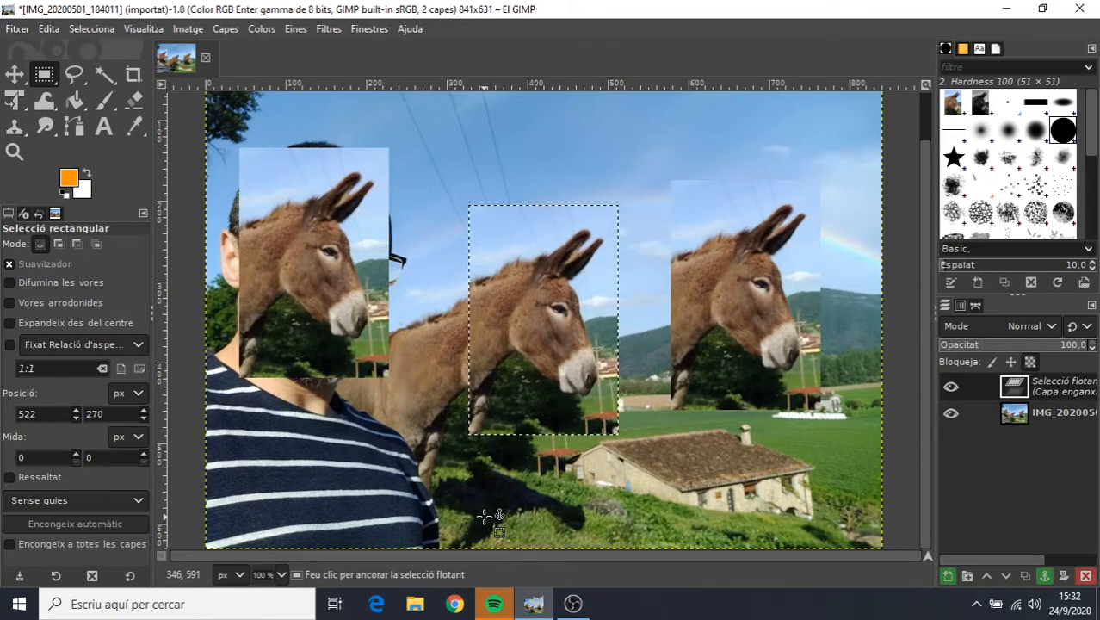
left_click_drag(521, 340, 358, 438)
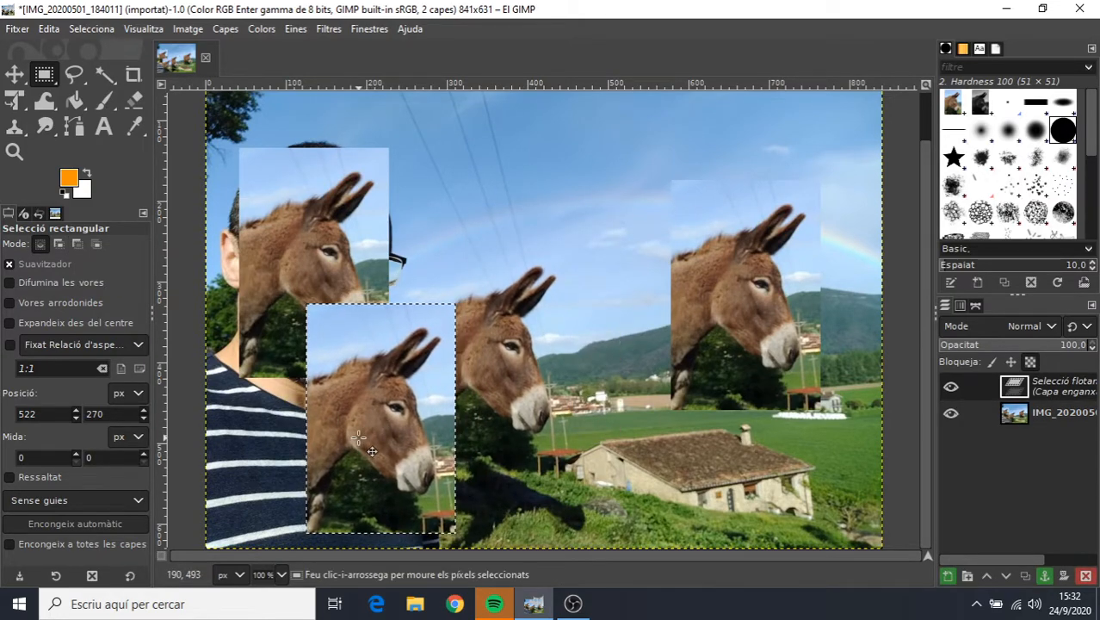
left_click(588, 208)
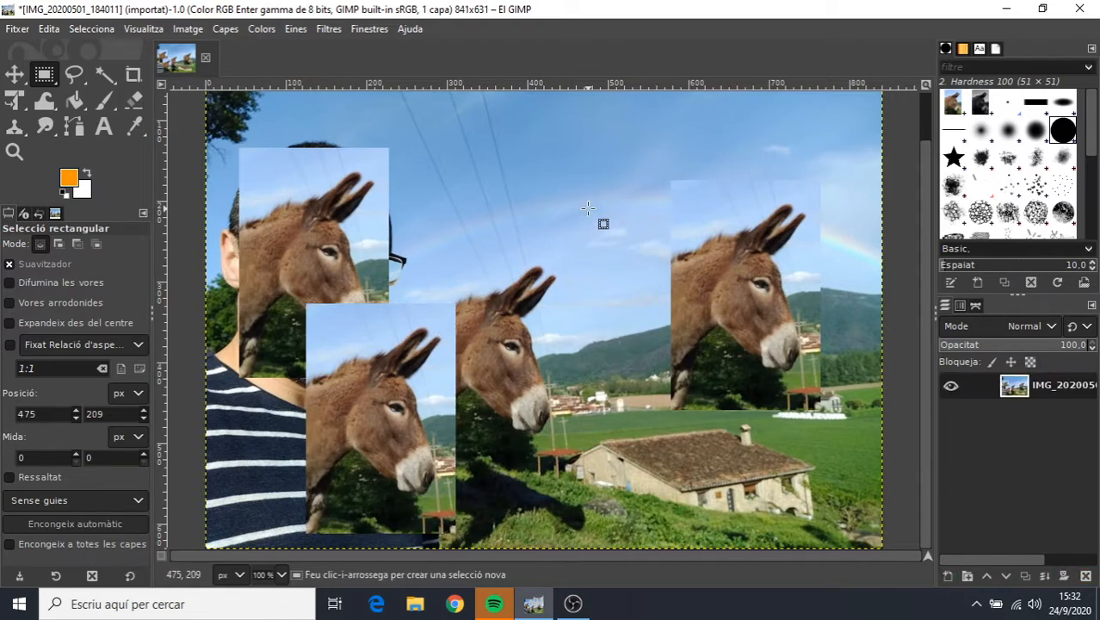
Add two more donkey heads, one in the sky at the photo's upper centre and one beside the farmhouse, and anchor them.
key("ctrl+v")
left_click_drag(578, 283, 660, 140)
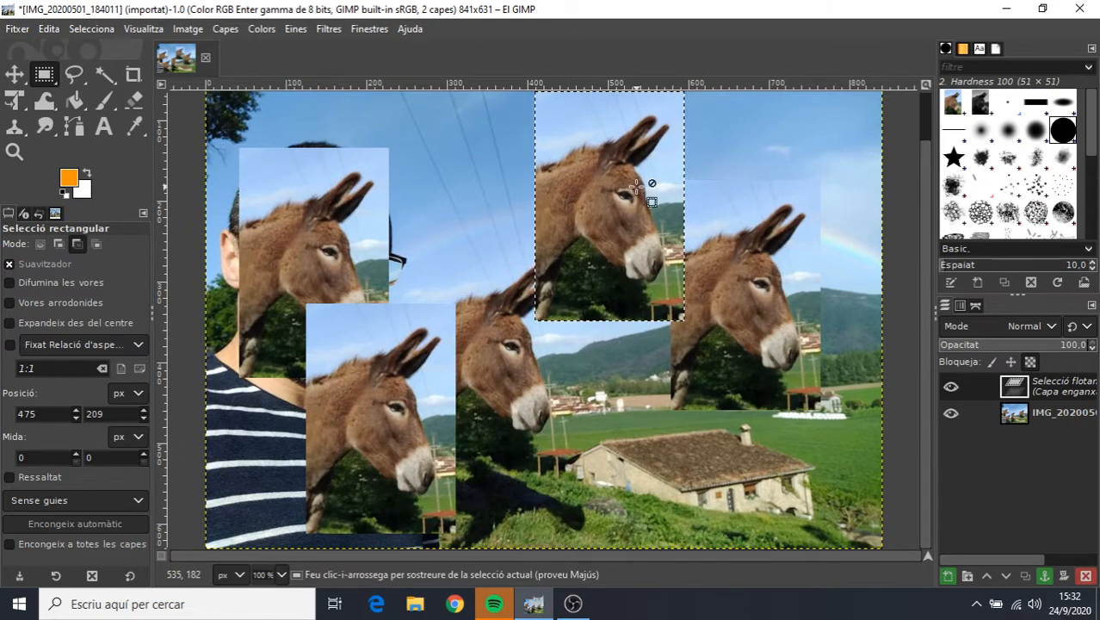
left_click(636, 187)
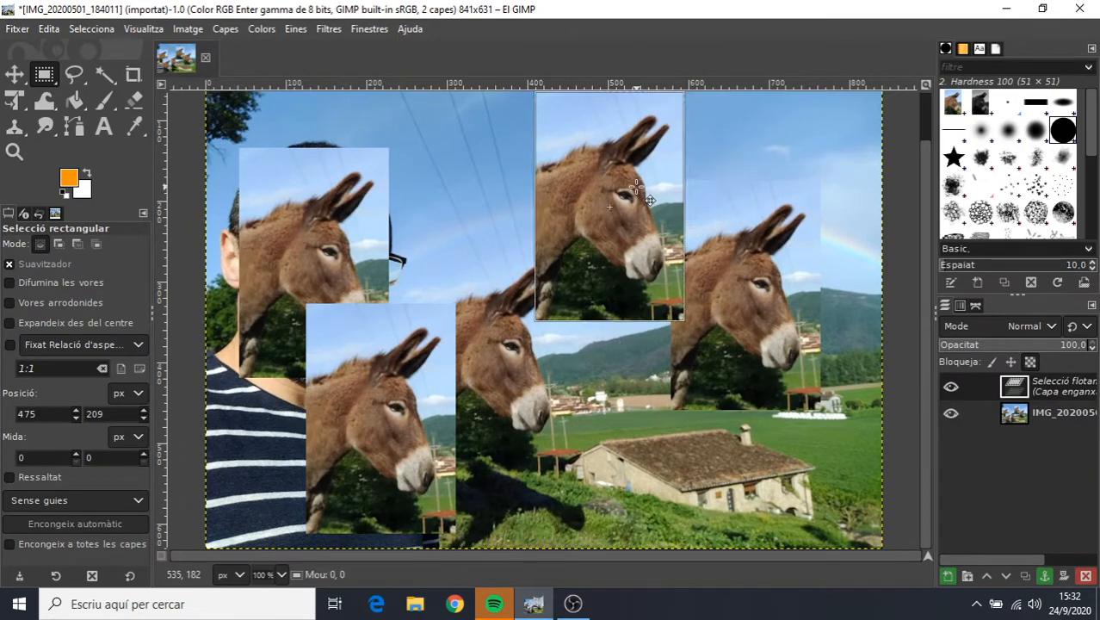
left_click_drag(636, 188, 602, 404)
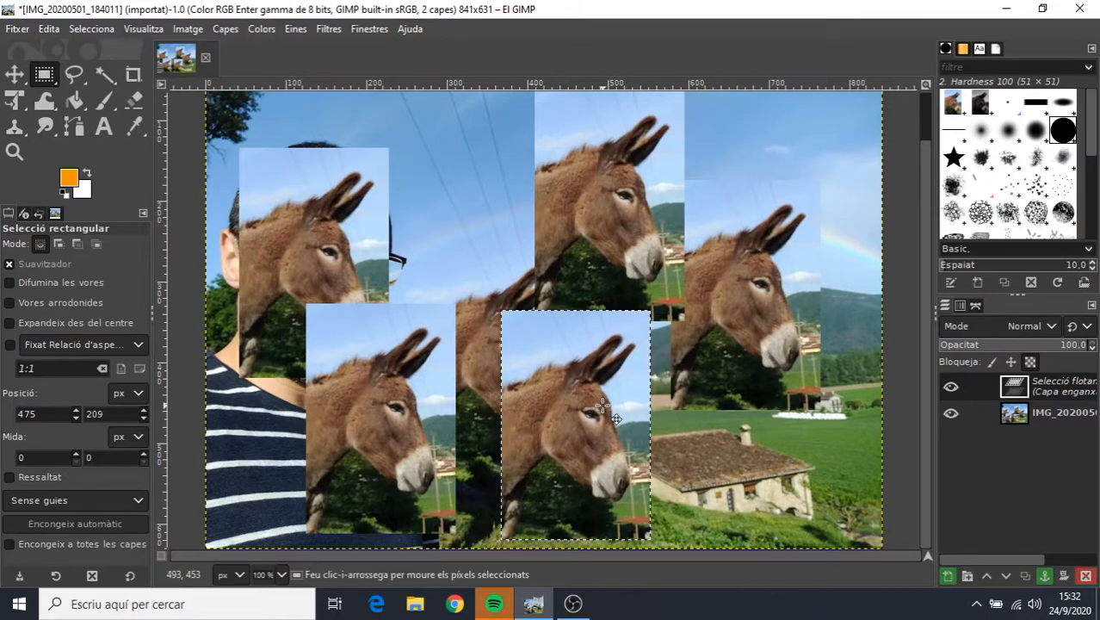
left_click(683, 427)
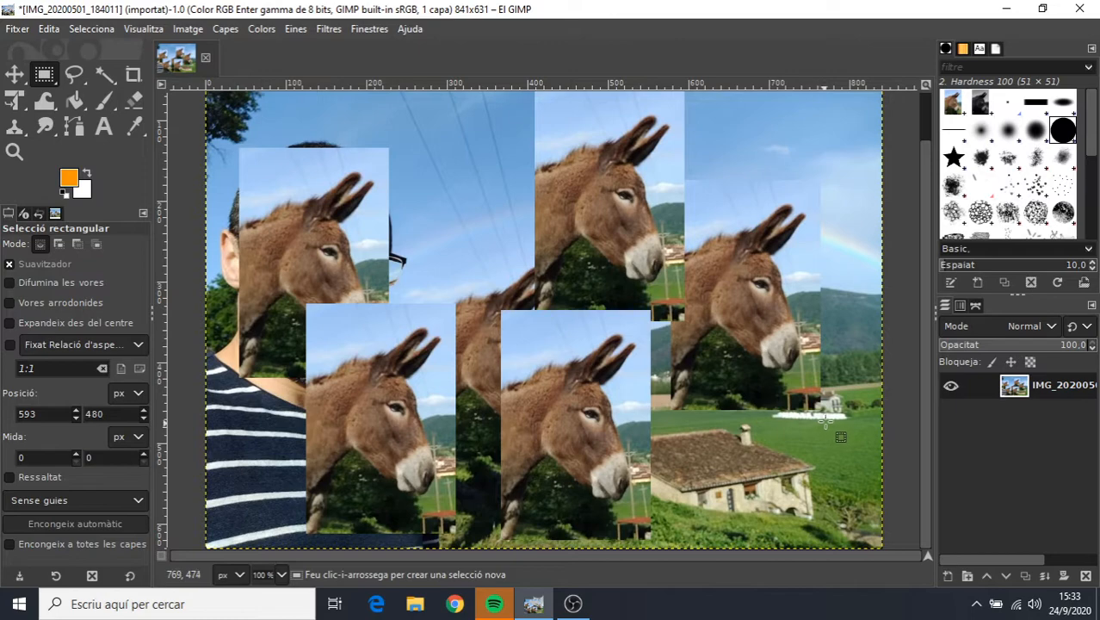
Select the farmhouse with a rectangle of about 219 × 131 px and cut it out of the photo.
left_click_drag(827, 420, 650, 525)
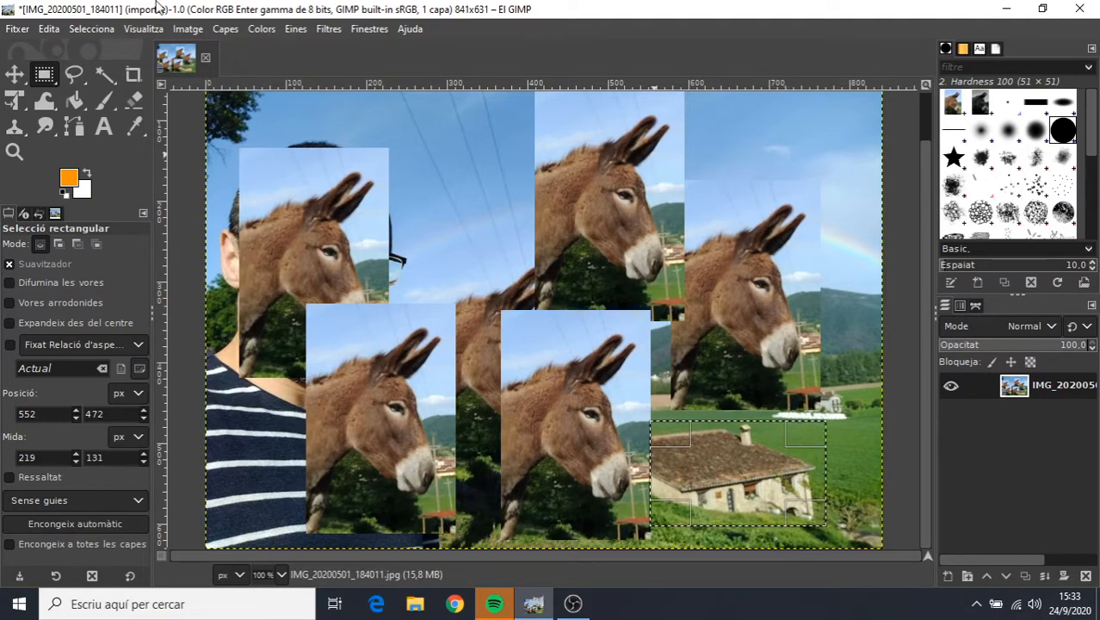
left_click(51, 29)
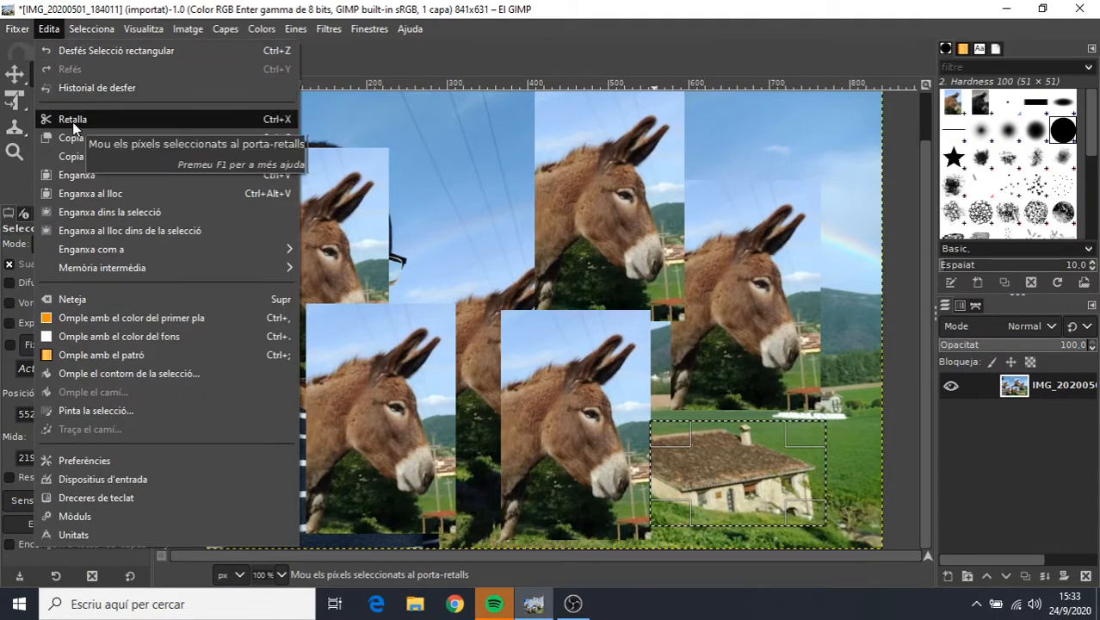
left_click(162, 122)
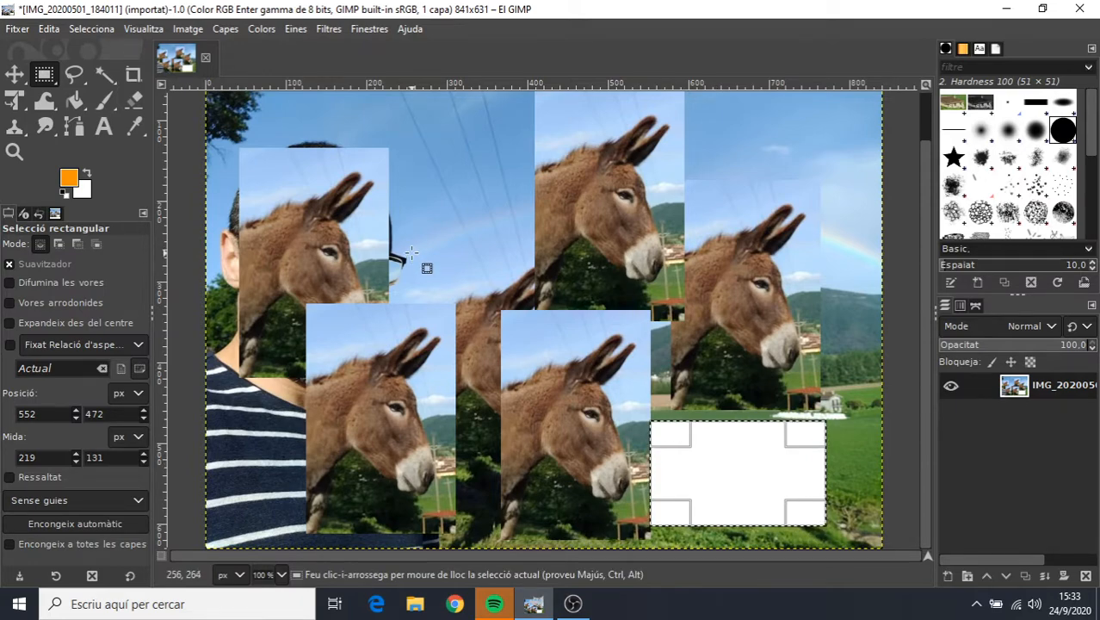
Paste the cut farmhouse into the sky between the two upper donkey heads and anchor it.
left_click(45, 29)
left_click(85, 175)
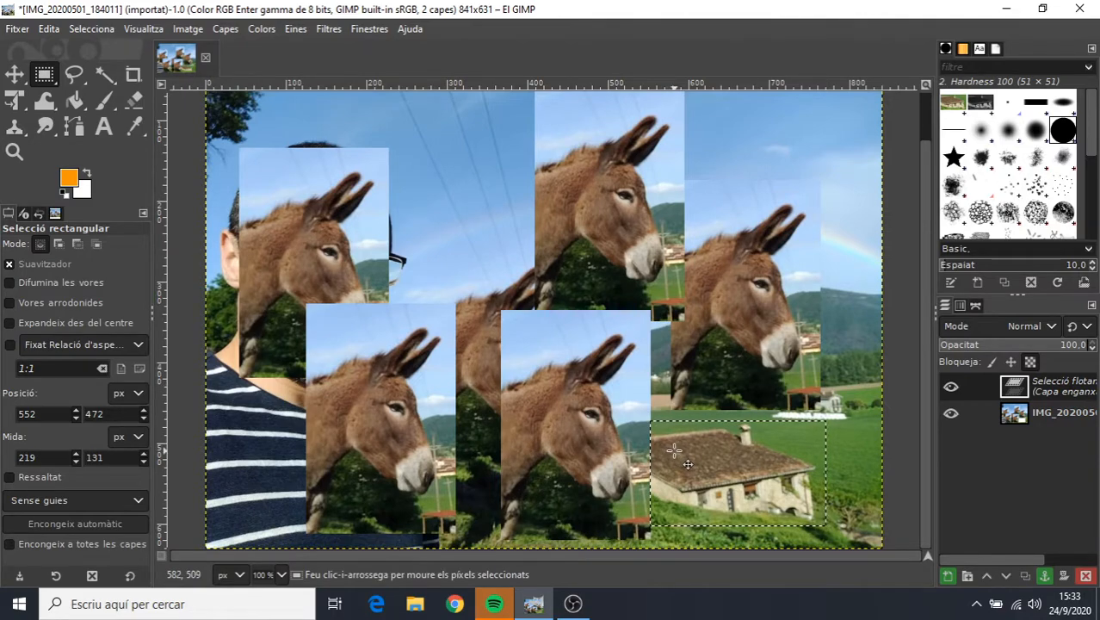
left_click_drag(668, 446, 361, 166)
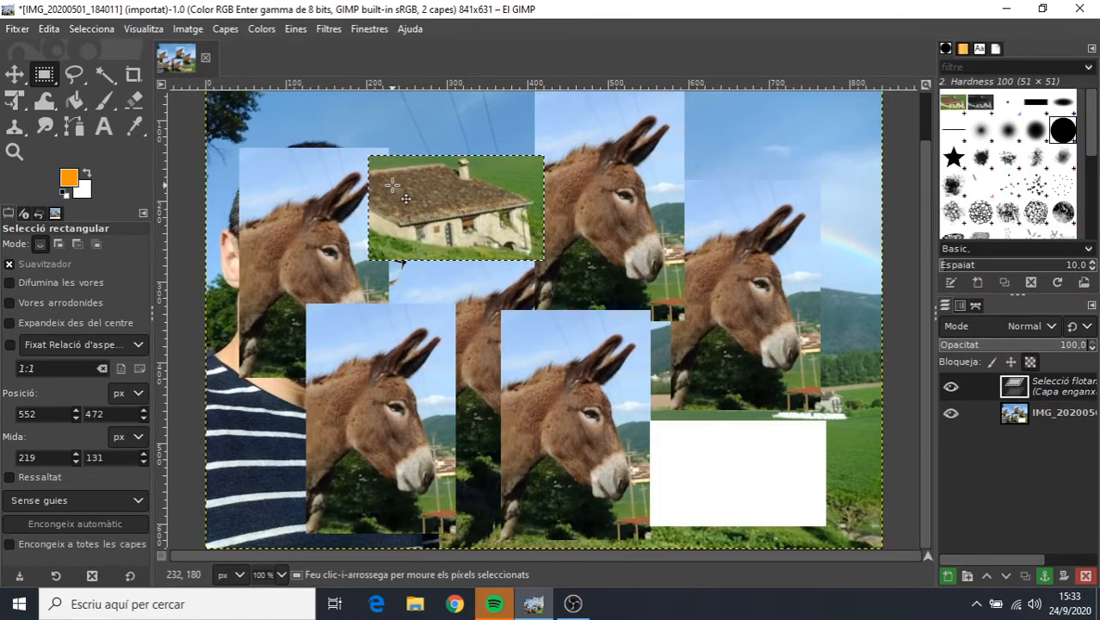
left_click(476, 296)
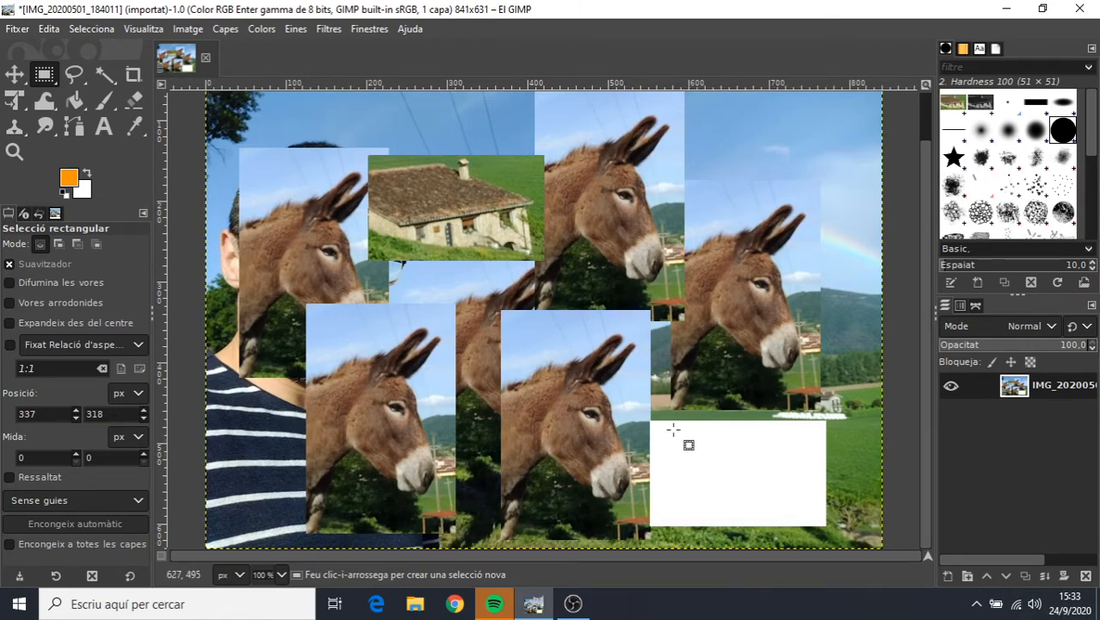
Reset the foreground and background colours to the default black and white.
left_click(64, 193)
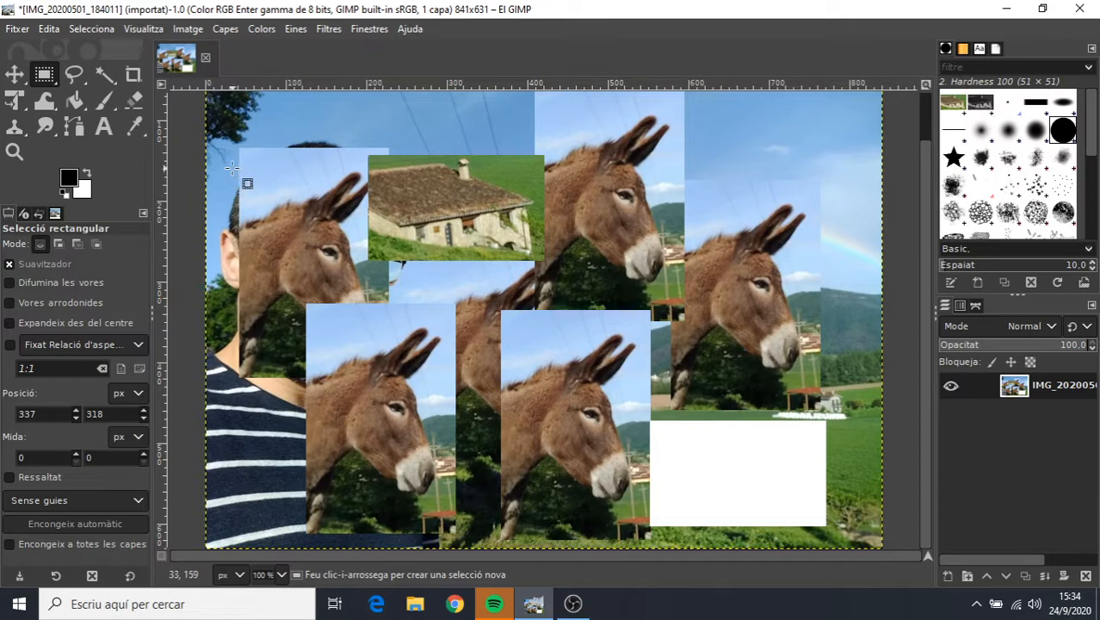
Cut a rectangle of about 270 × 210 px across the face donkey and the pasted farmhouse, then clear the selection.
left_click_drag(233, 168, 449, 337)
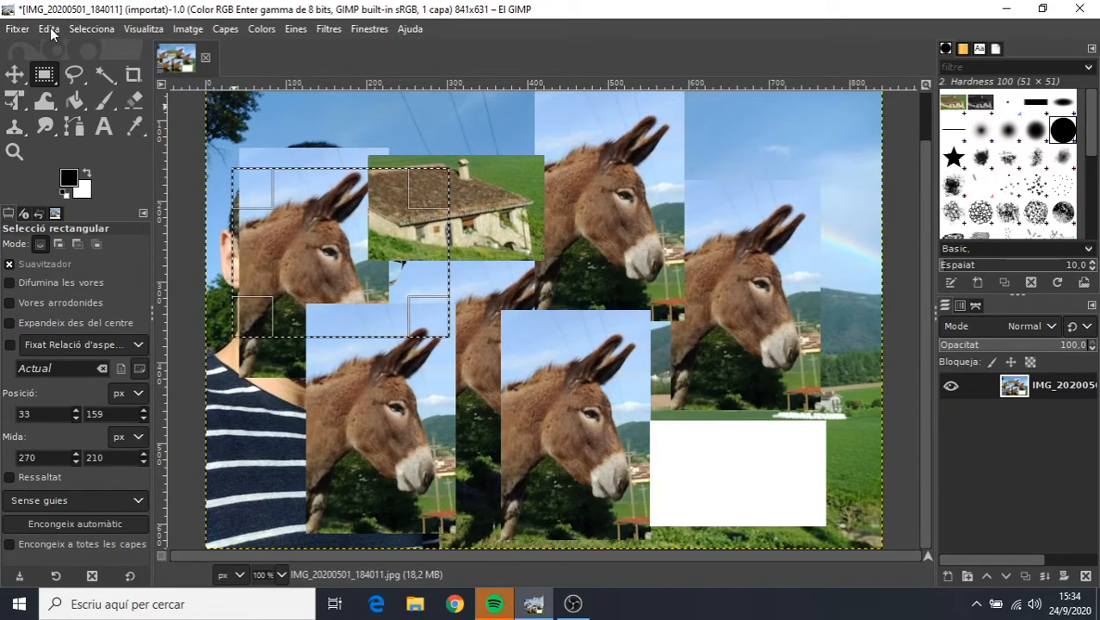
left_click(48, 29)
left_click(75, 119)
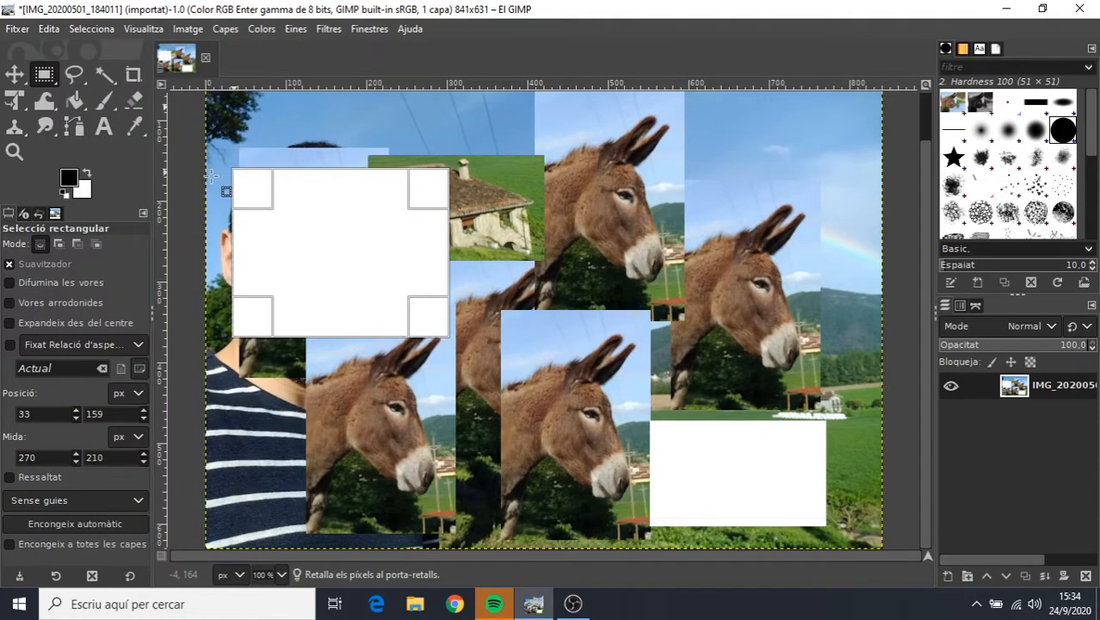
left_click(485, 276)
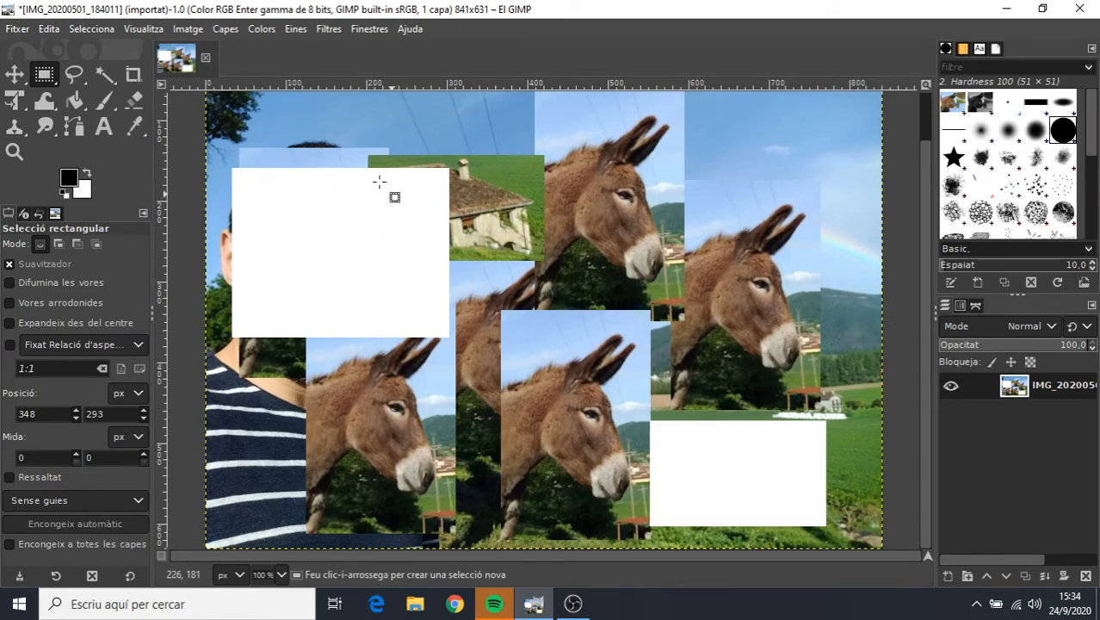
Undo the cleared selection and the rectangular cut across the face donkey and the pasted farmhouse.
left_click(49, 28)
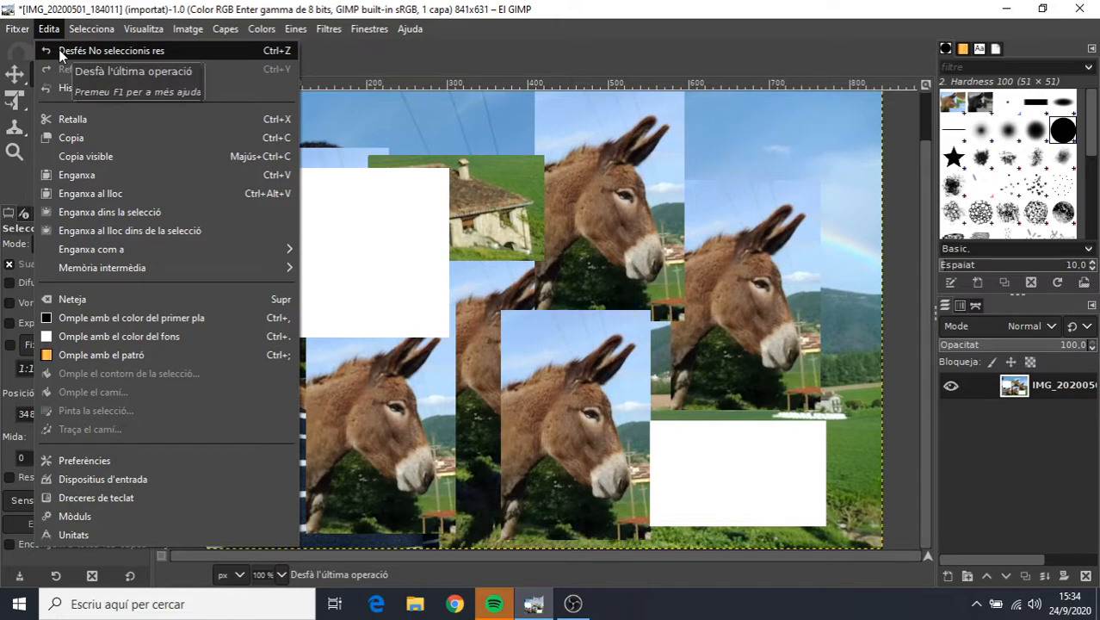
left_click(60, 52)
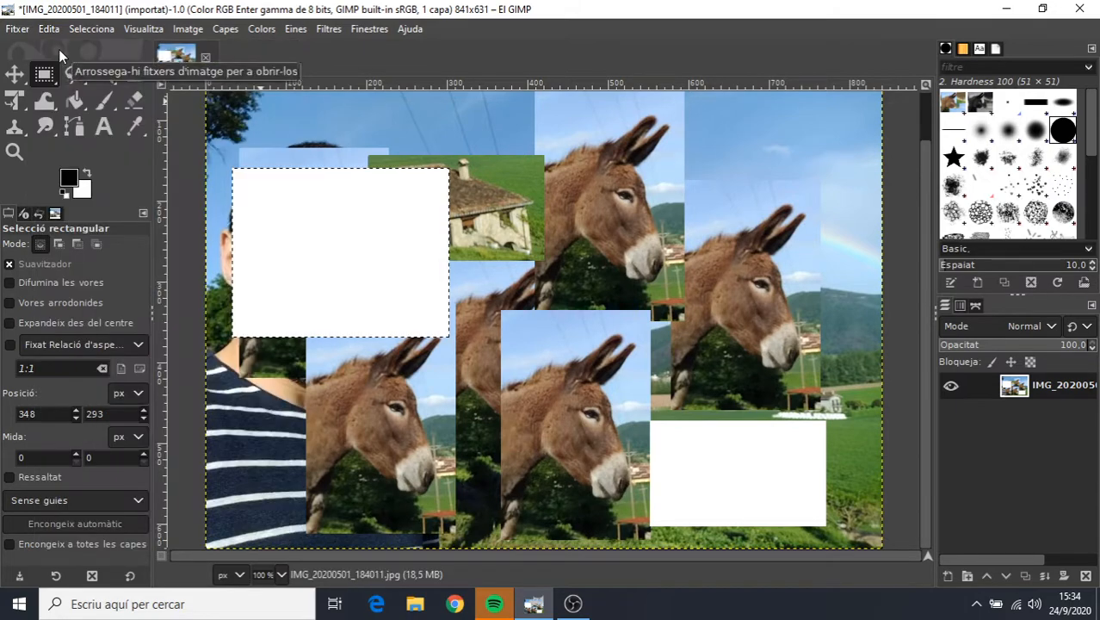
left_click(49, 28)
left_click(62, 50)
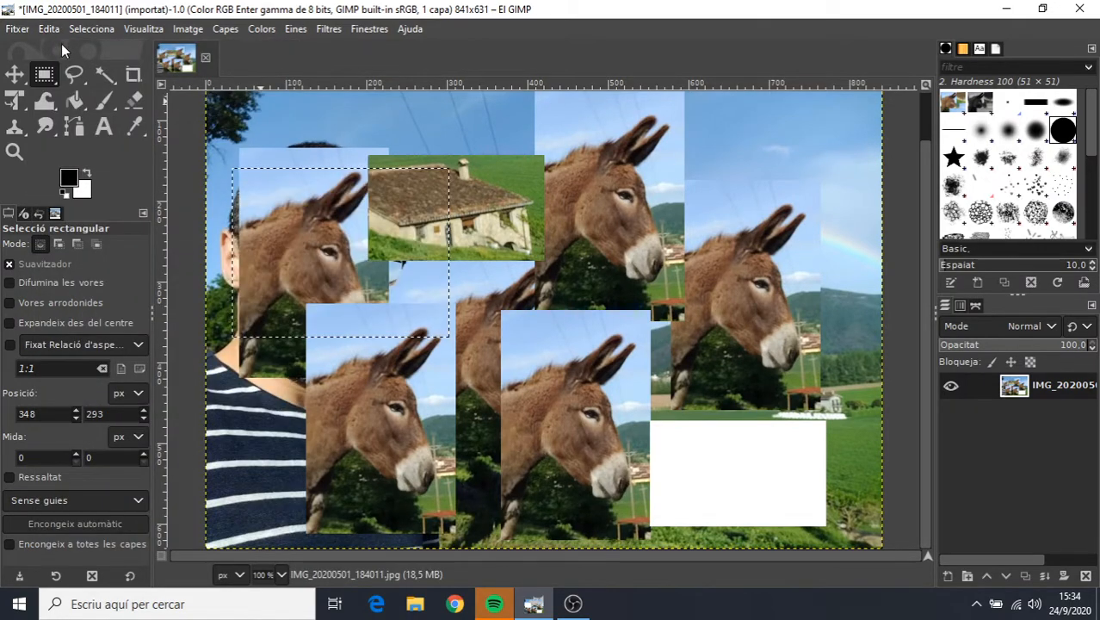
left_click(49, 30)
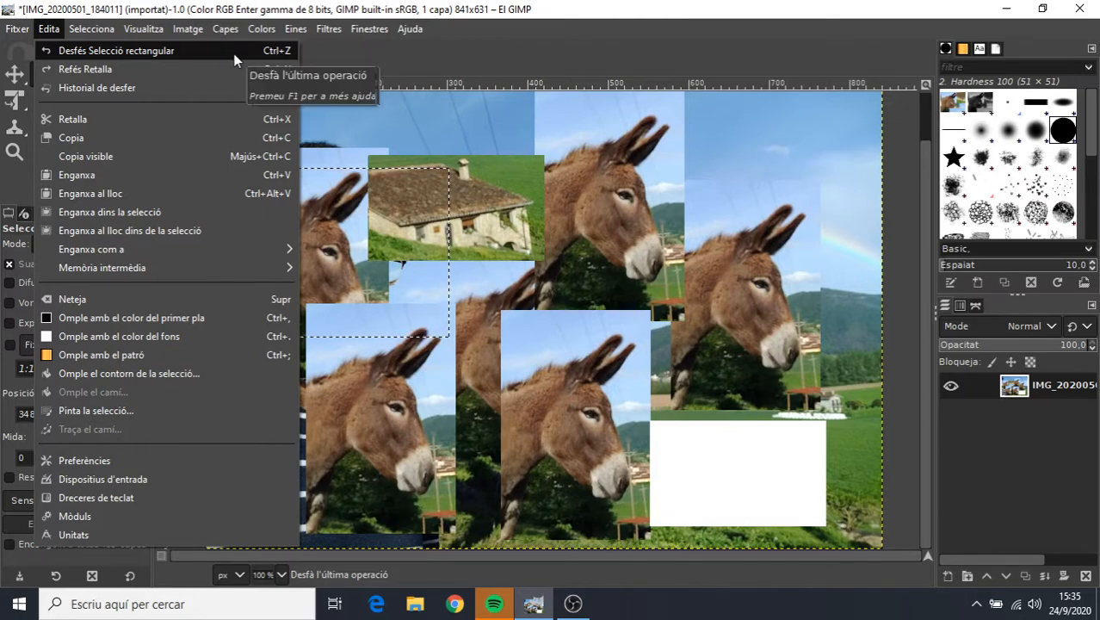
left_click(766, 163)
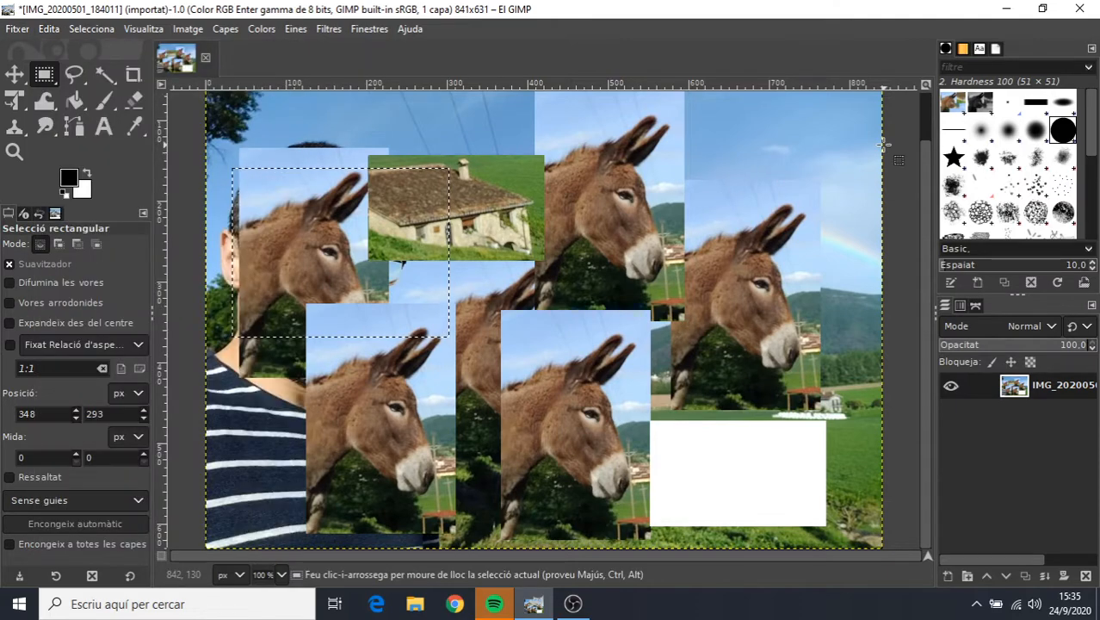
Undo all remaining cuts, pastes and selections to restore the original photo of the man and the donkey.
key("ctrl+z")
key("ctrl+z")
key("ctrl+z")
key("ctrl+z")
key("ctrl+z")
key("ctrl+z")
key("ctrl+z")
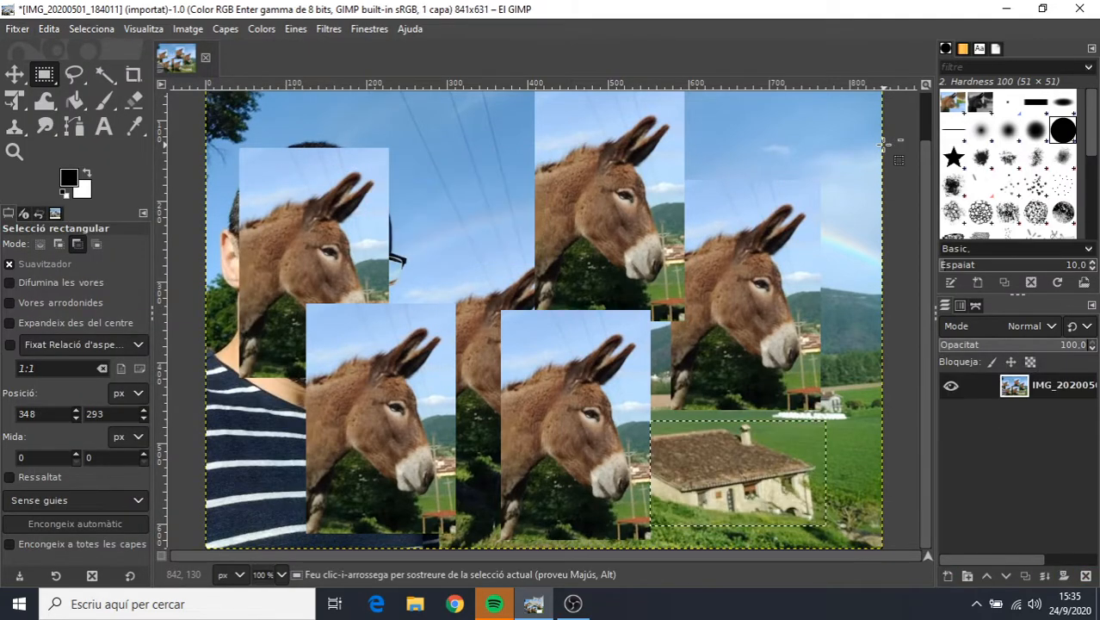
key("ctrl+z")
key("ctrl+z")
key("ctrl+z")
key("ctrl+z")
key("ctrl+z")
key("ctrl+z")
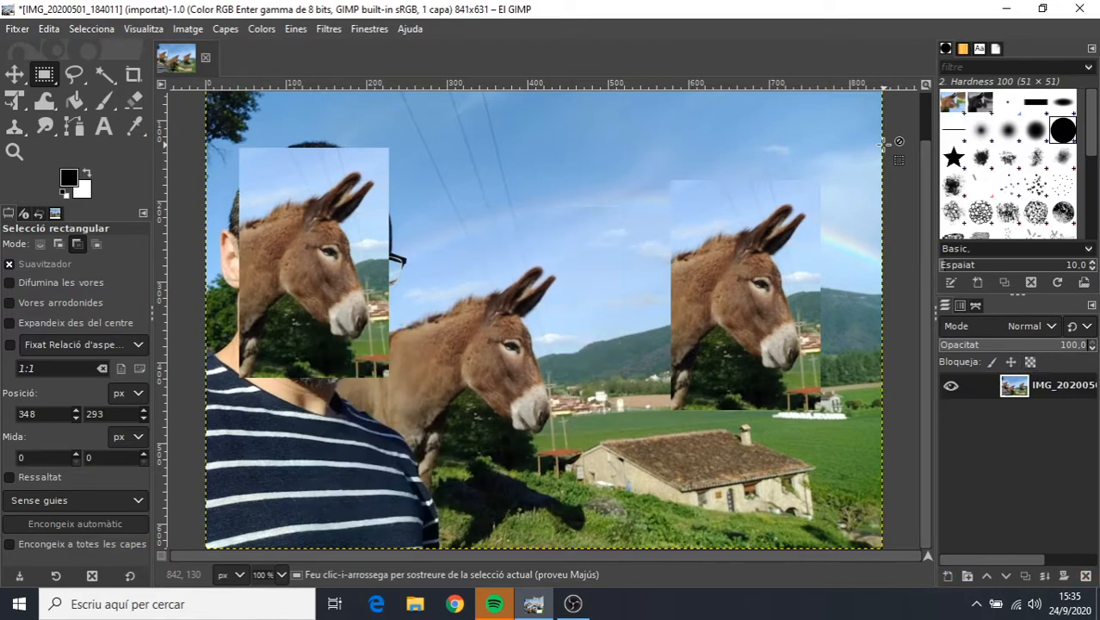
key("ctrl+z")
key("ctrl+z")
key("ctrl+z")
key("ctrl+z")
key("ctrl+z")
key("ctrl+z")
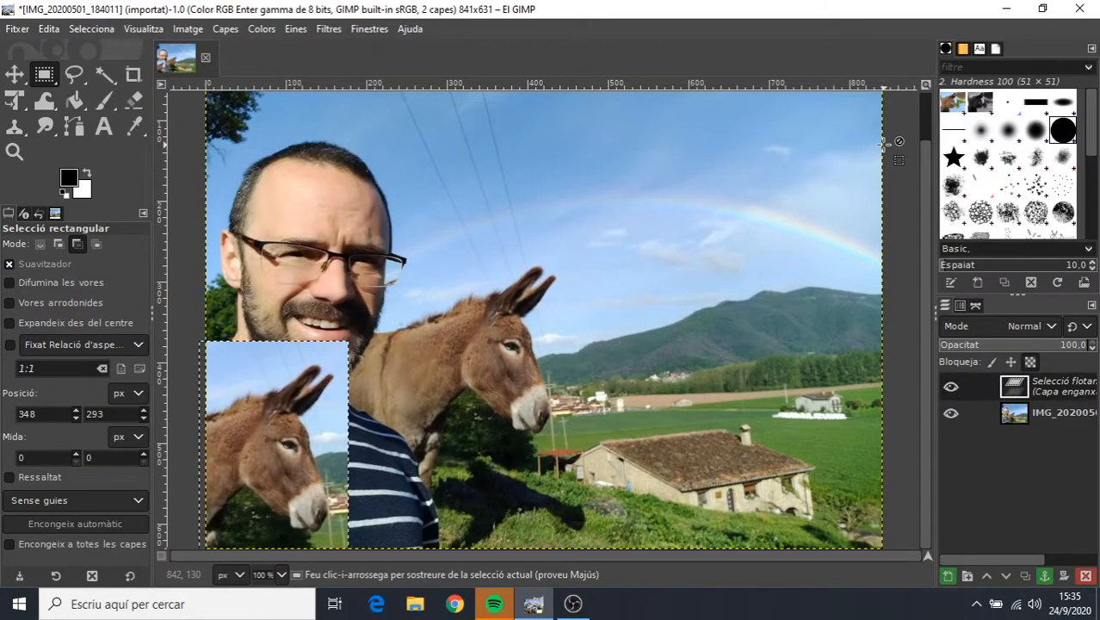
key("ctrl+z")
key("ctrl+z")
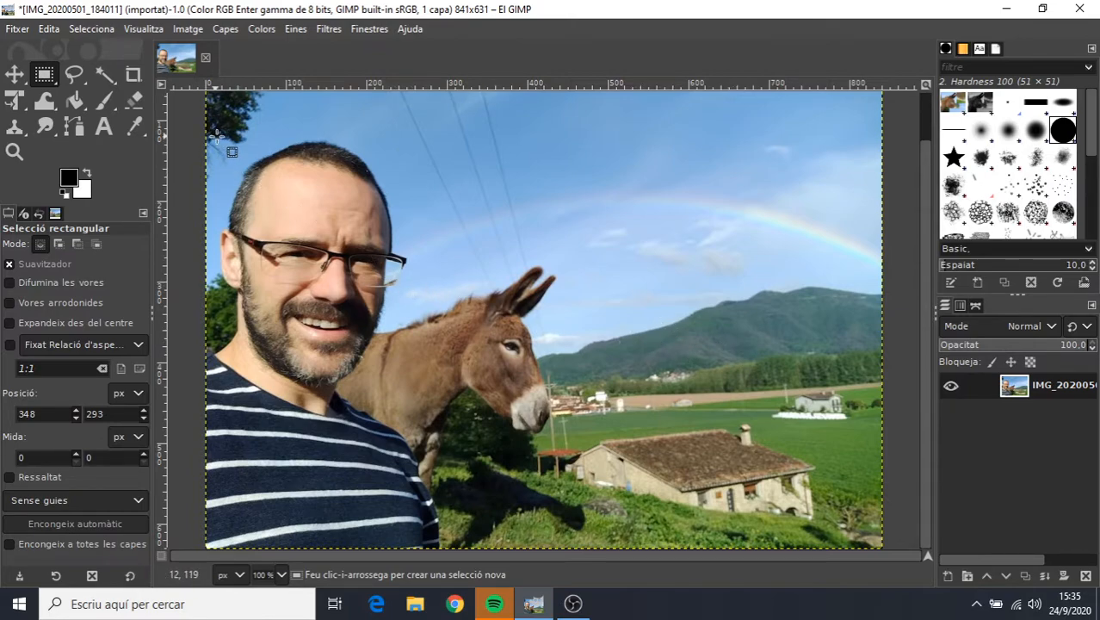
Copy the man's face with a rectangular selection of about 234 × 331 px, and clear the selection.
left_click_drag(217, 136, 404, 402)
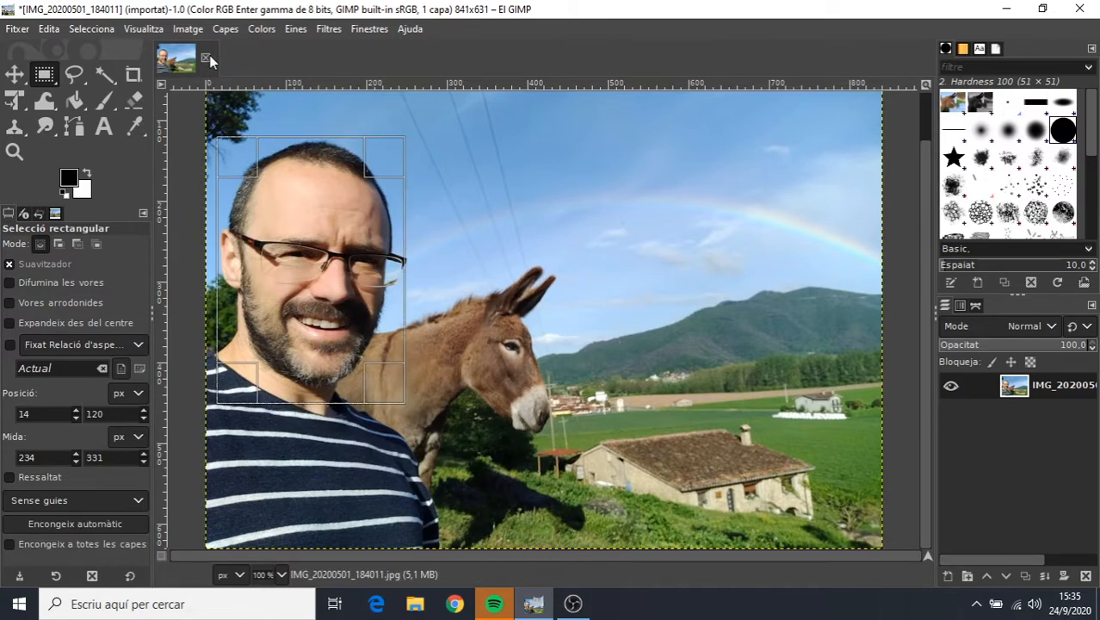
left_click(50, 30)
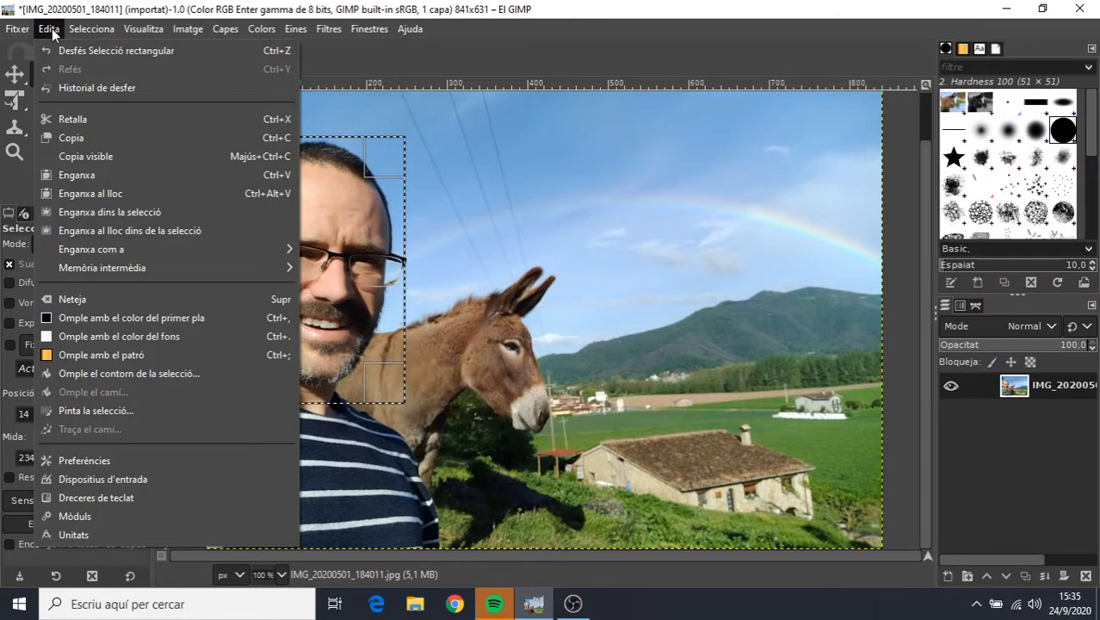
left_click(80, 140)
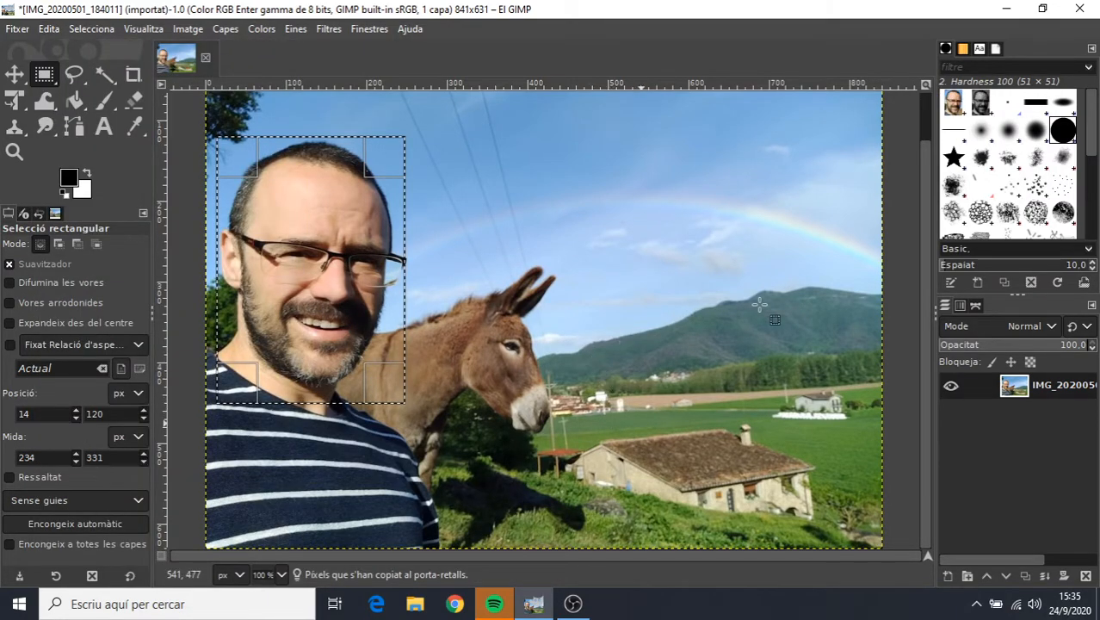
left_click(622, 263)
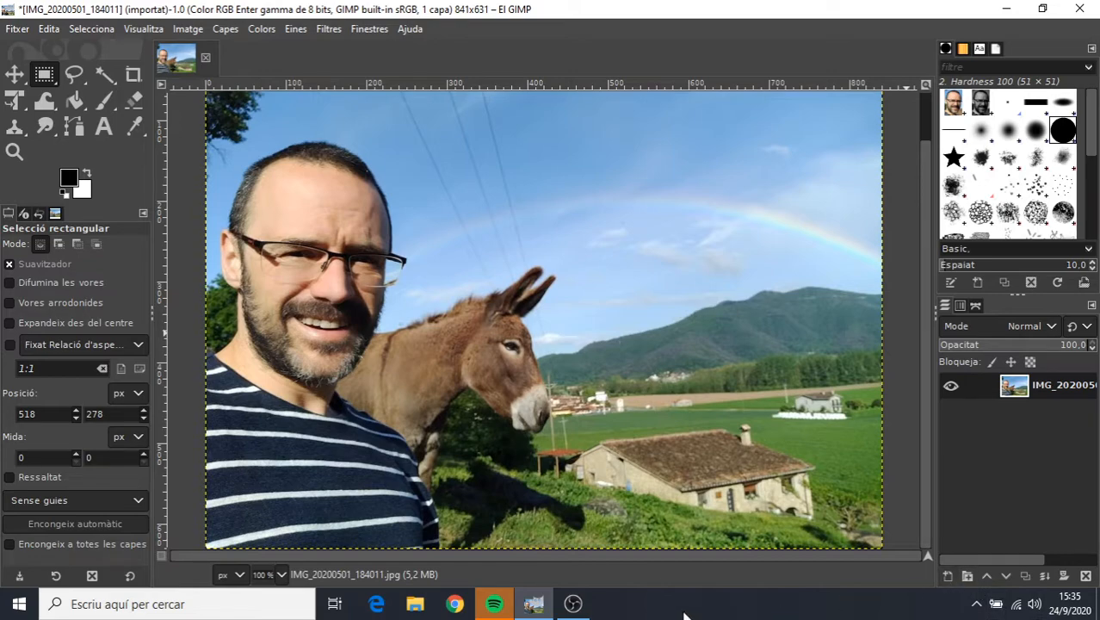
Create a transparent 841 × 631 px layer named "cara" above the photo.
left_click(945, 574)
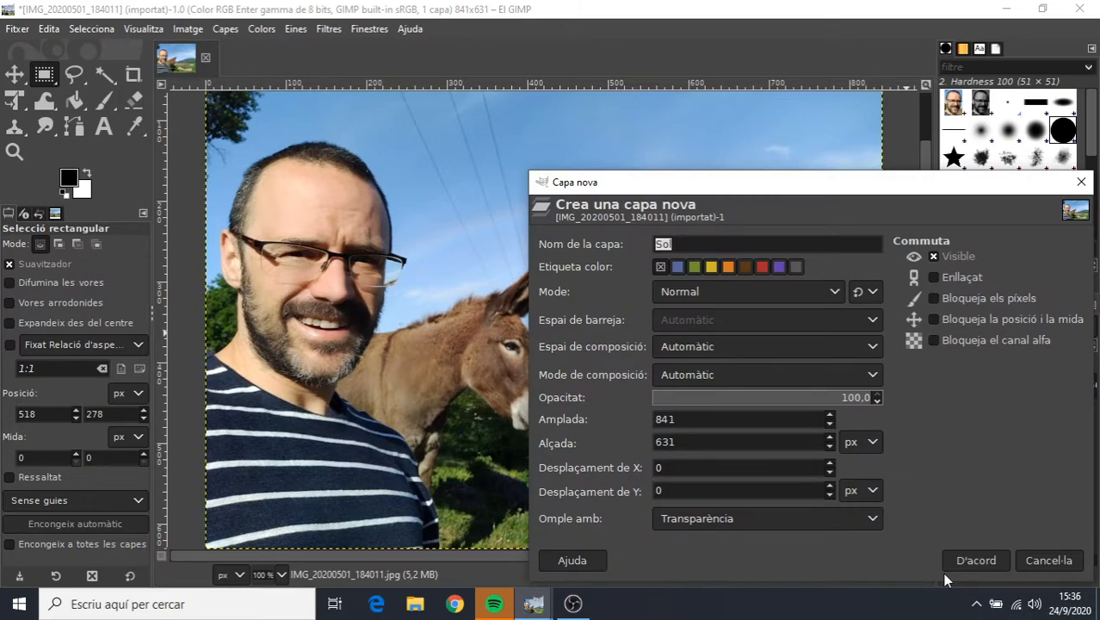
mouse_move(548, 607)
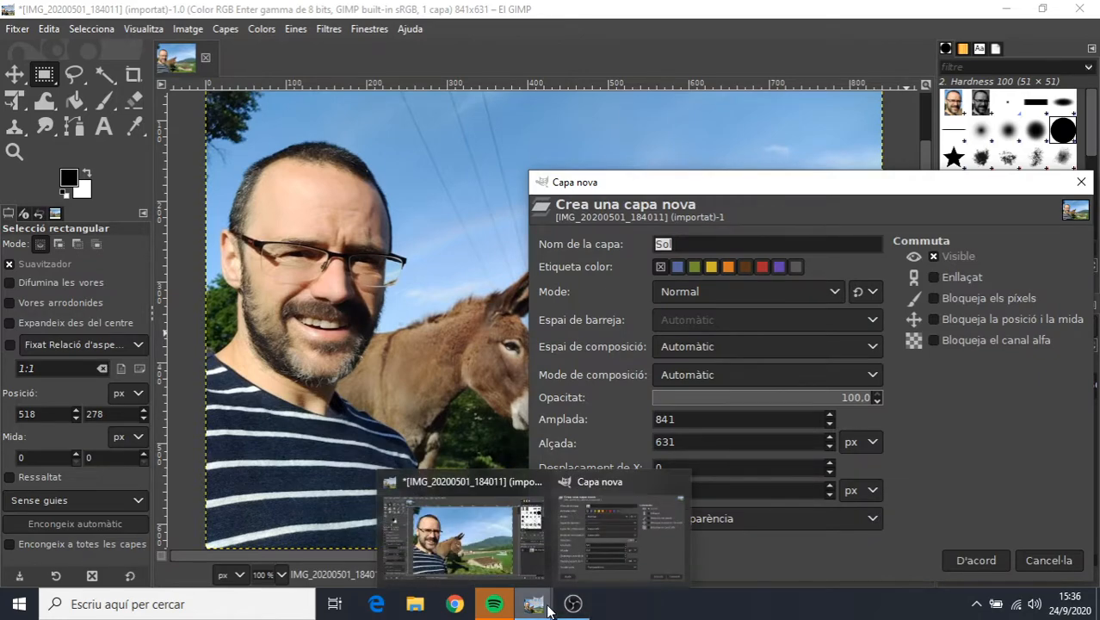
type("cara")
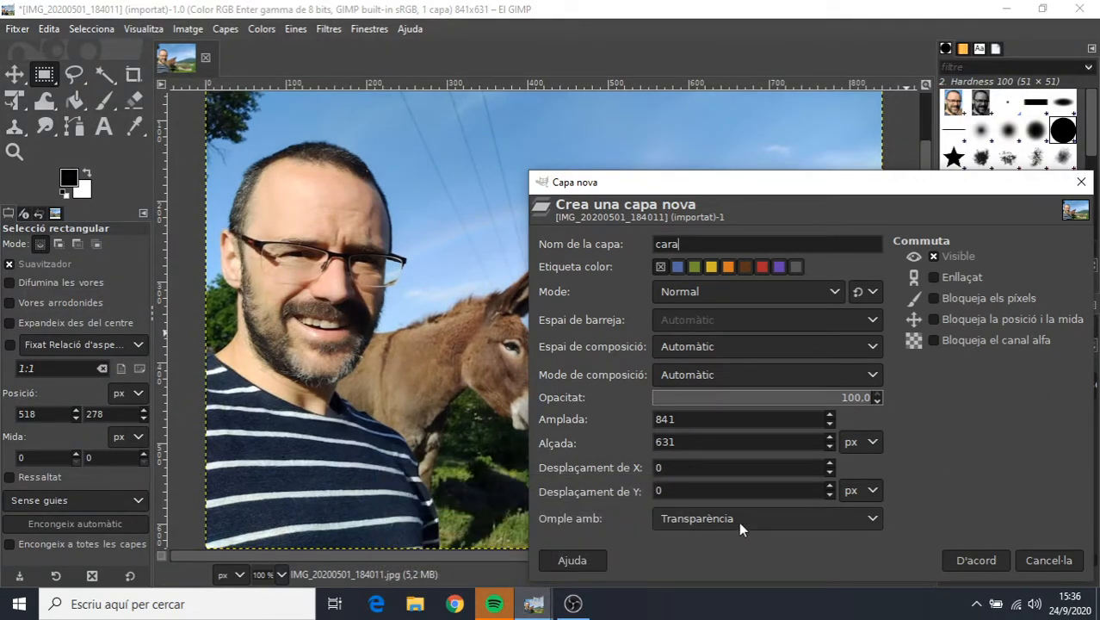
left_click(971, 560)
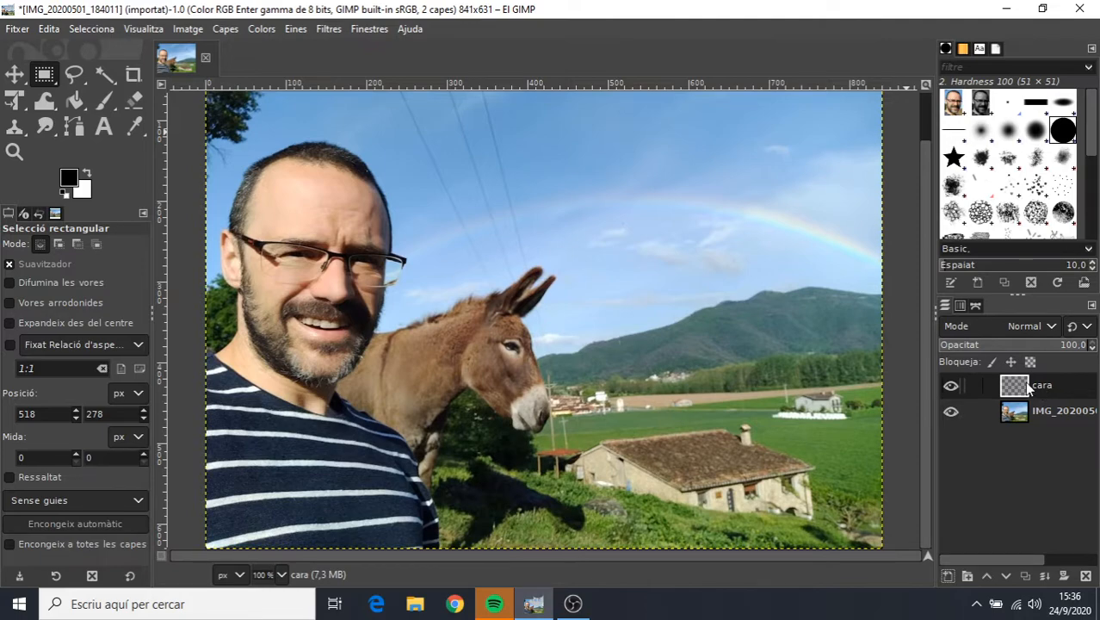
Hide and show the photo layer to examine the contents of the new cara layer.
left_click(949, 385)
left_click(950, 411)
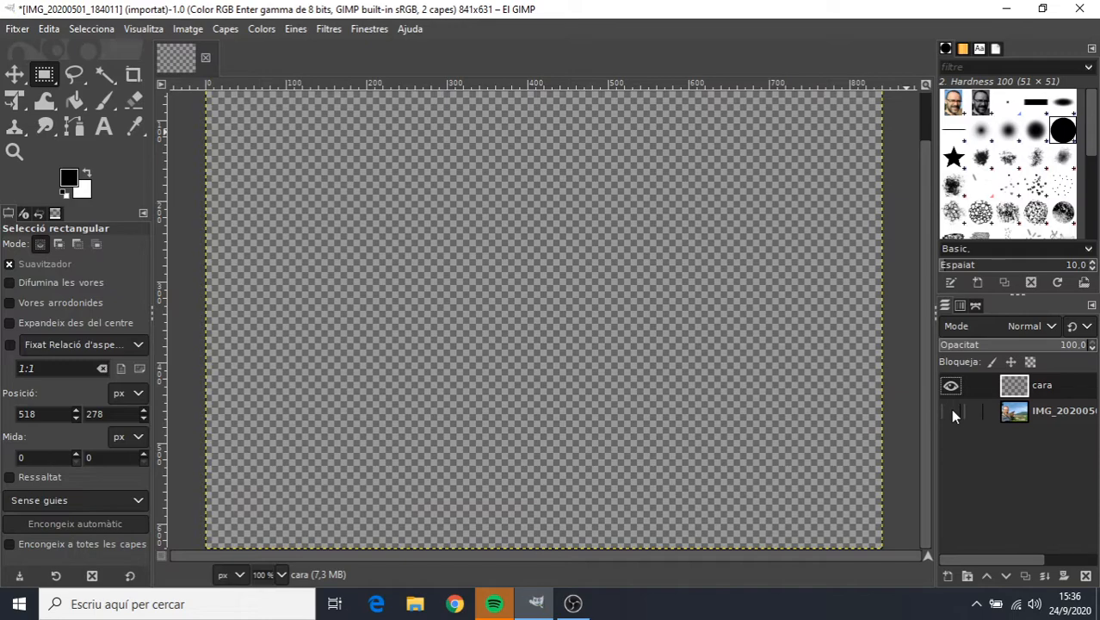
left_click(950, 410)
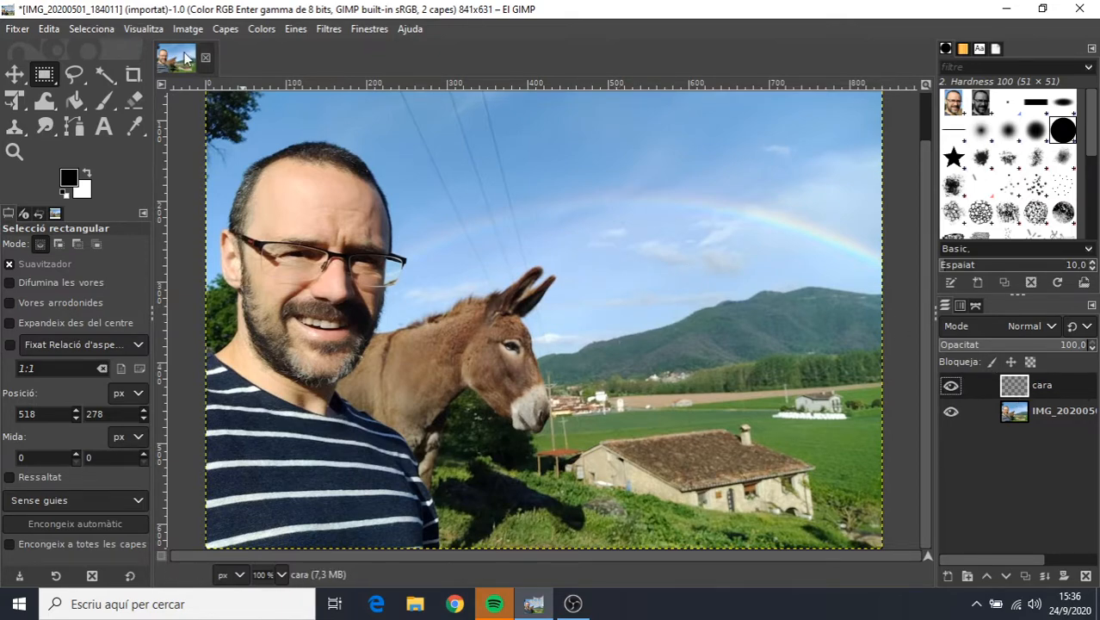
Paste the copied face into the cara layer, move it over the mountain beyond the donkey and anchor it.
left_click(48, 29)
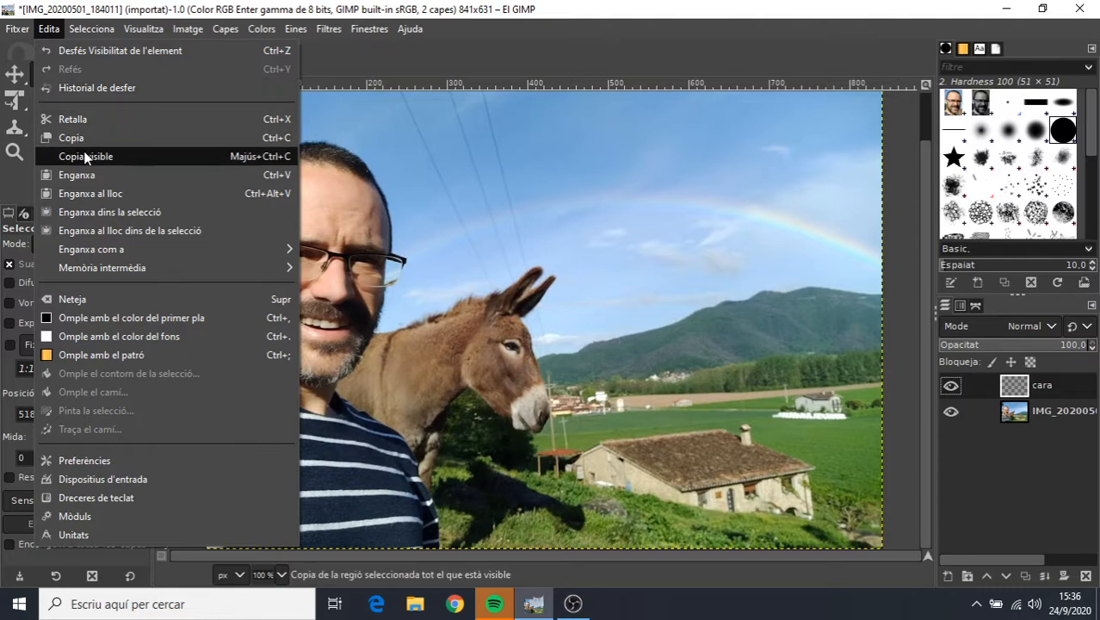
left_click(87, 174)
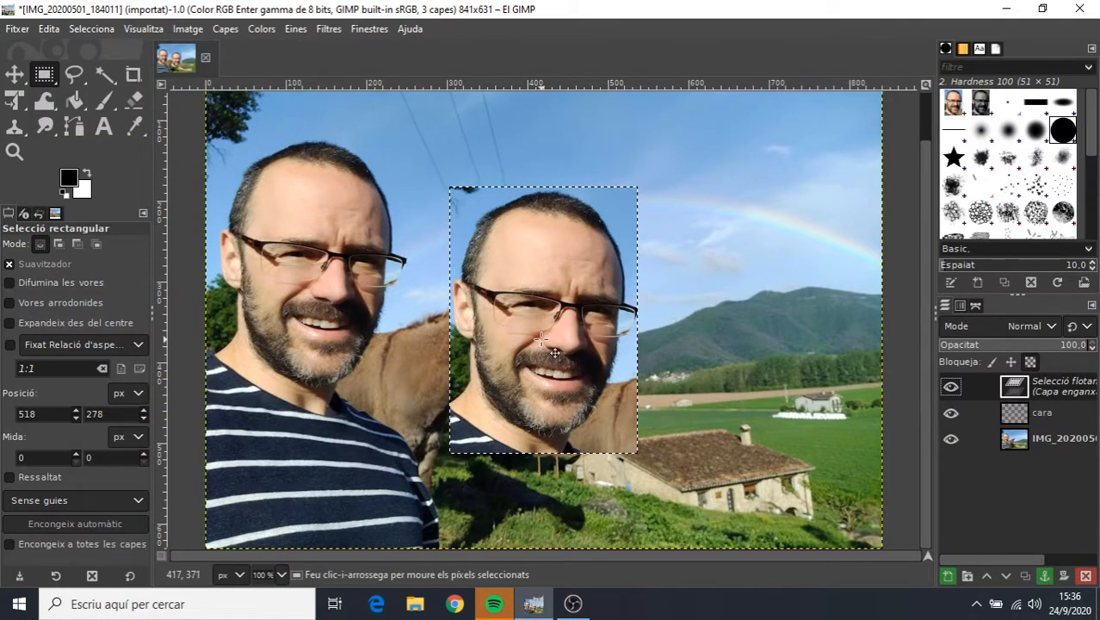
left_click_drag(546, 345, 769, 317)
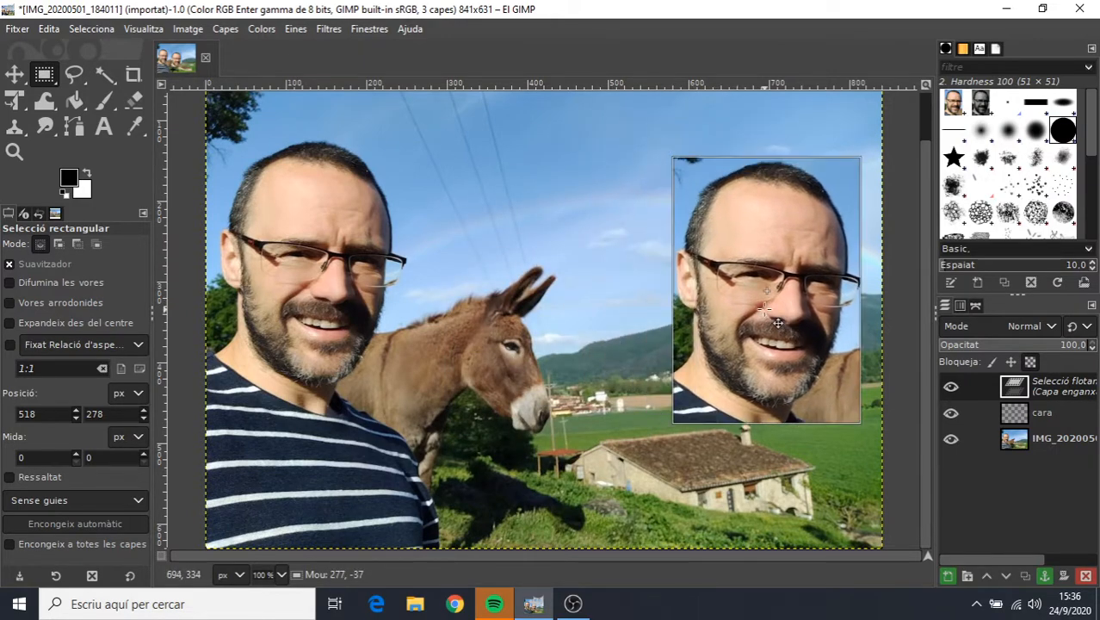
left_click(616, 212)
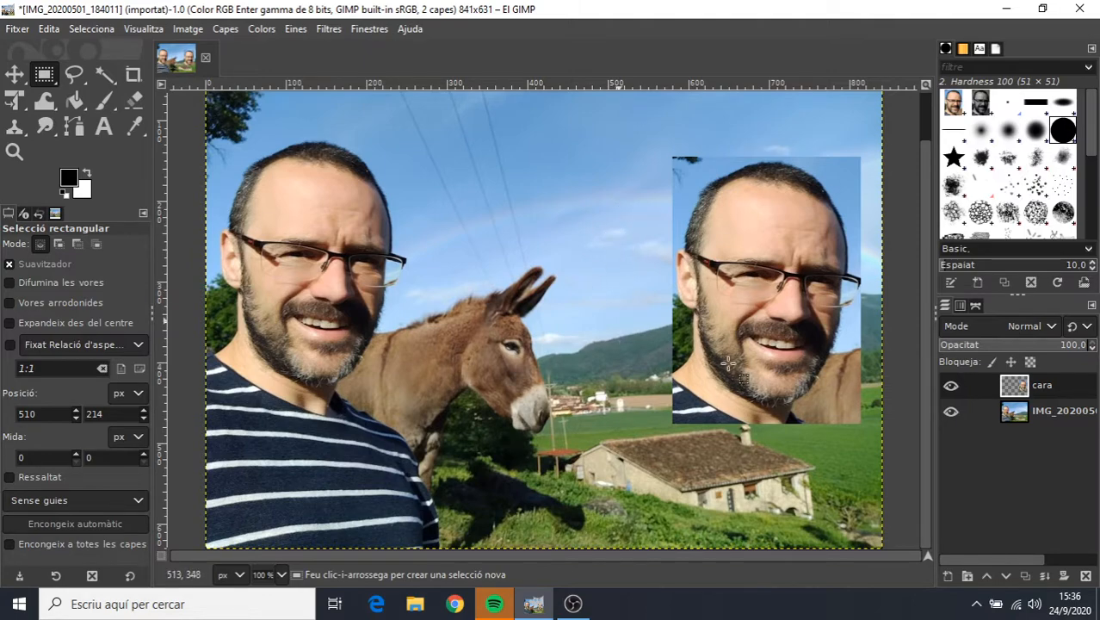
Toggle the visibility of the cara and photo layers to compare what each one contains.
left_click(950, 388)
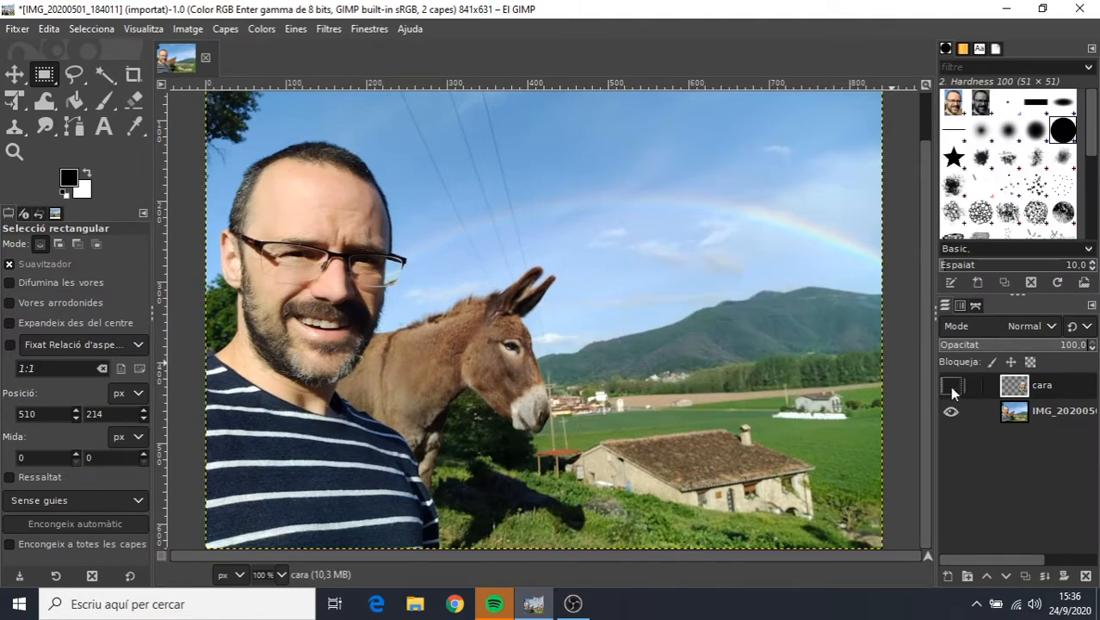
left_click(951, 388)
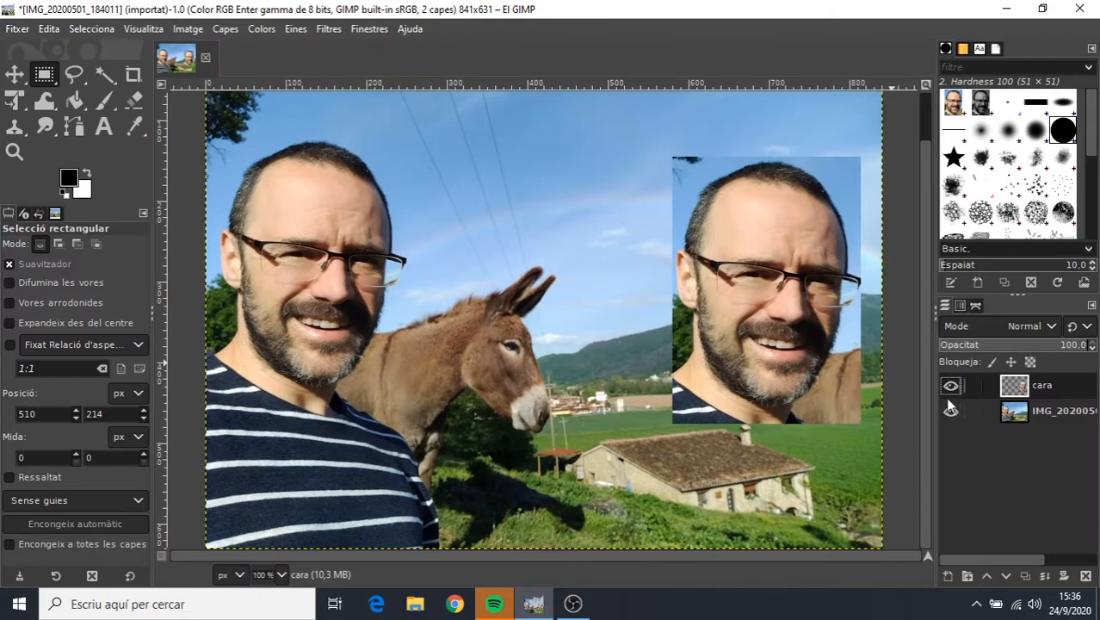
left_click(950, 386)
left_click(948, 385)
left_click(950, 413)
left_click(951, 413)
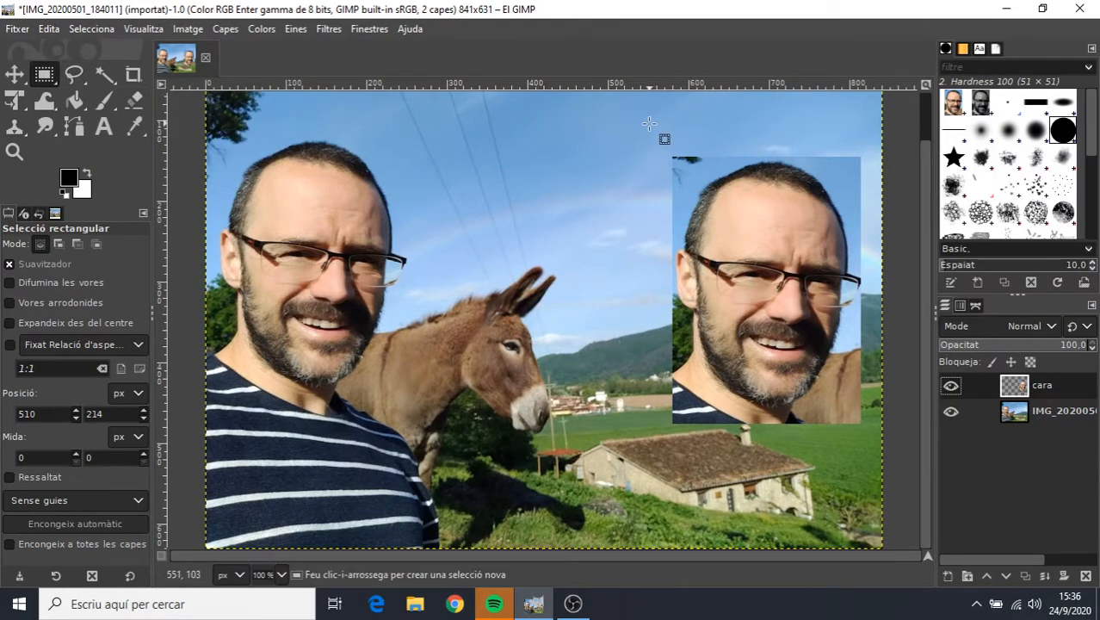
Select the duplicate face on the cara layer with a rectangle of about 282 × 431 px and cut it out.
left_click_drag(649, 124, 877, 472)
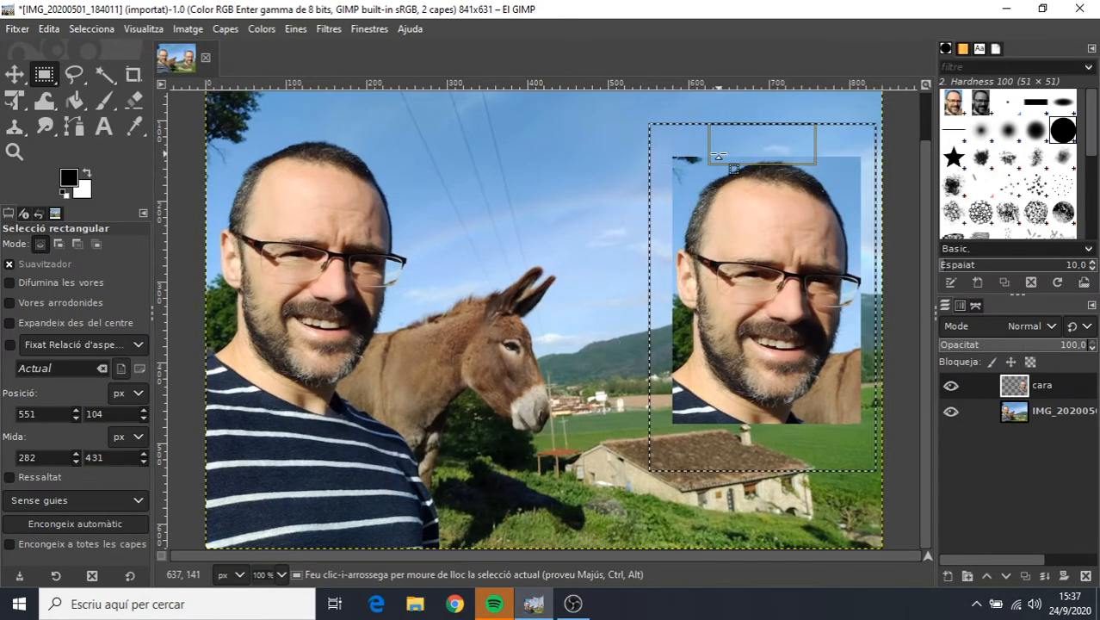
key("ctrl+x")
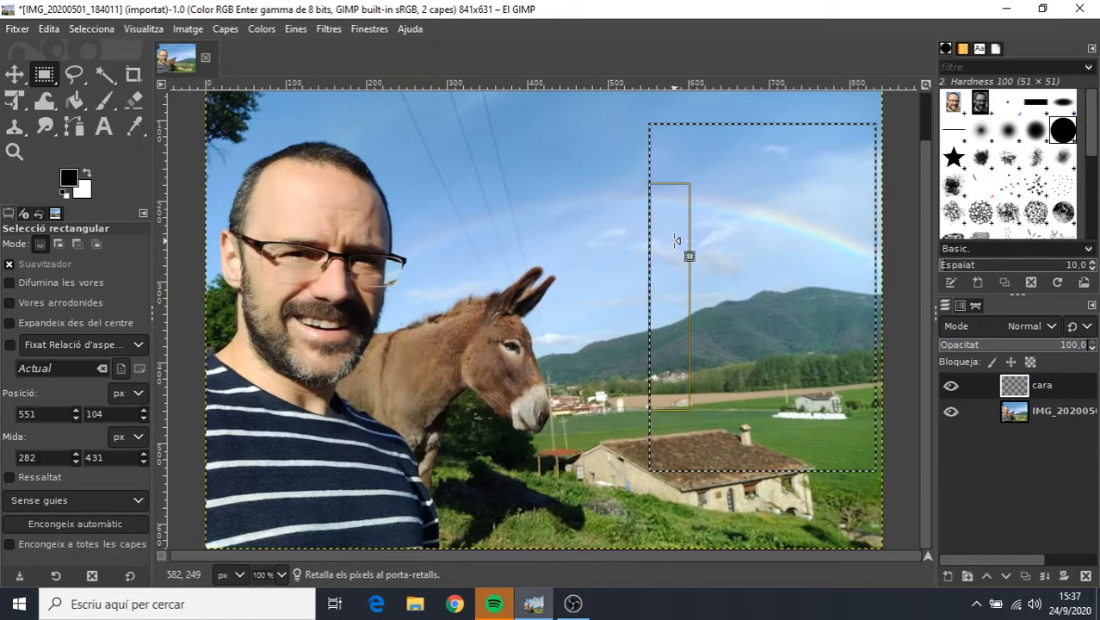
Paste the cut face back into the cara layer, place it above the farmhouse roof and anchor it.
left_click(51, 28)
left_click(80, 175)
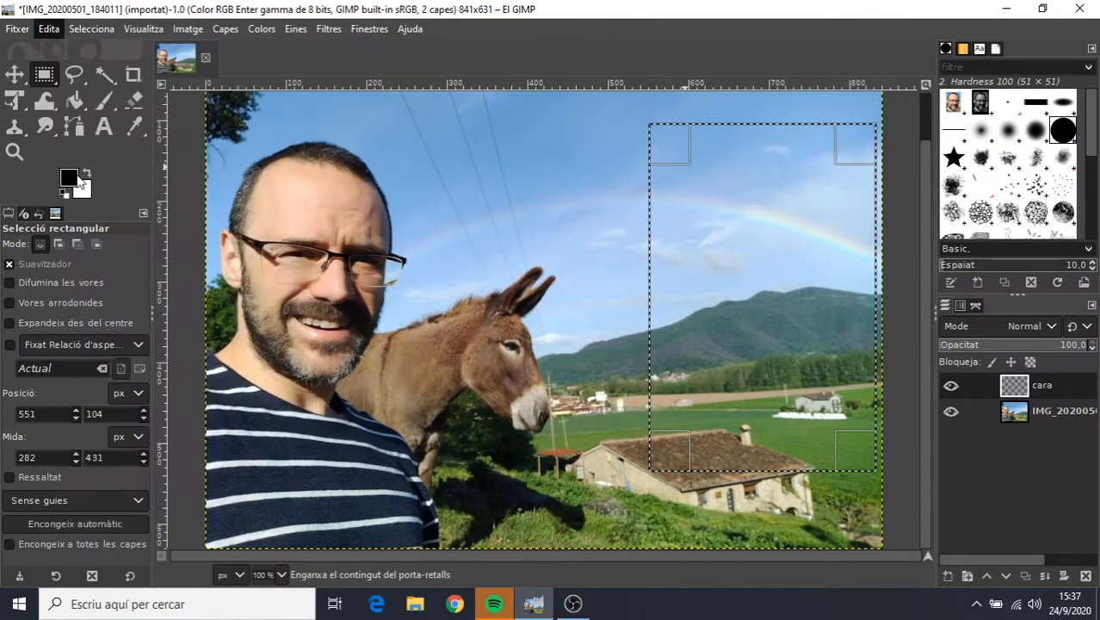
left_click_drag(718, 284, 625, 267)
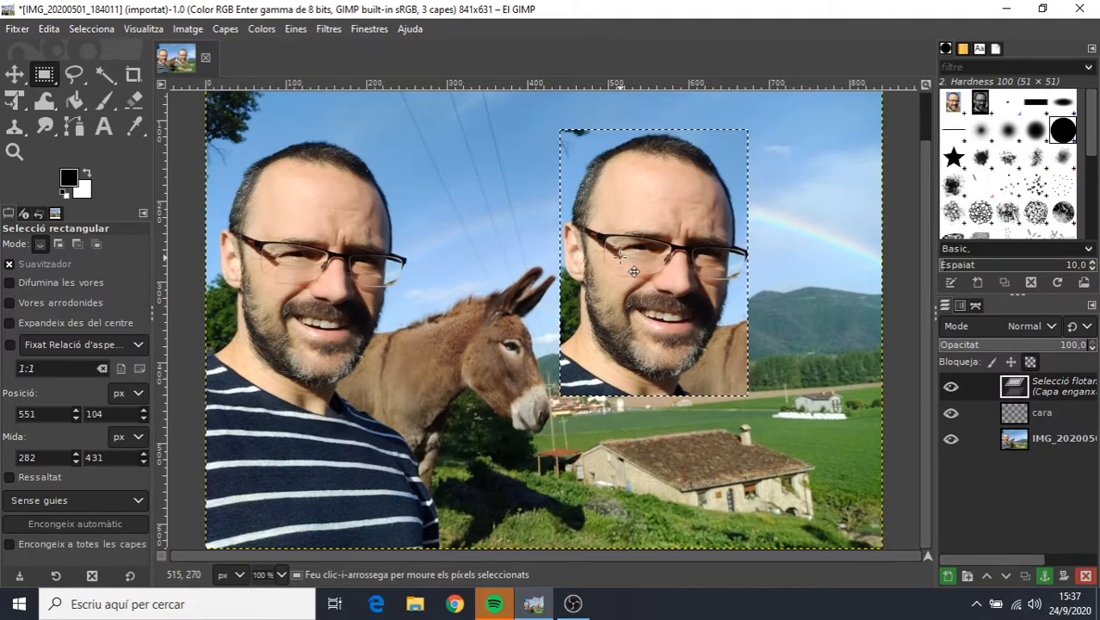
left_click_drag(626, 267, 699, 272)
left_click(562, 359)
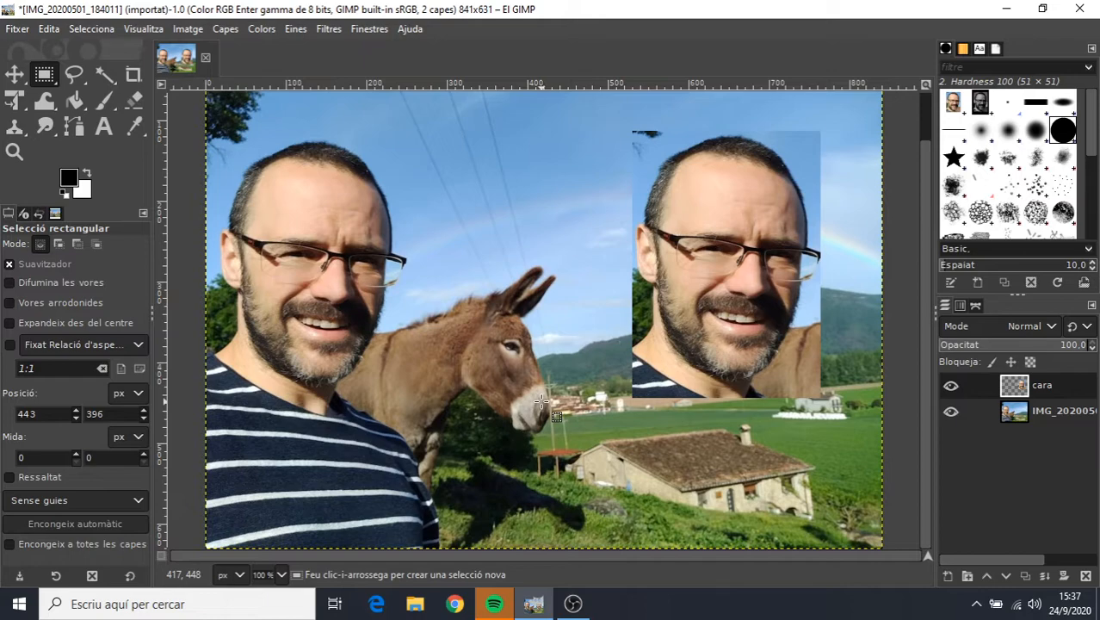
left_click(572, 603)
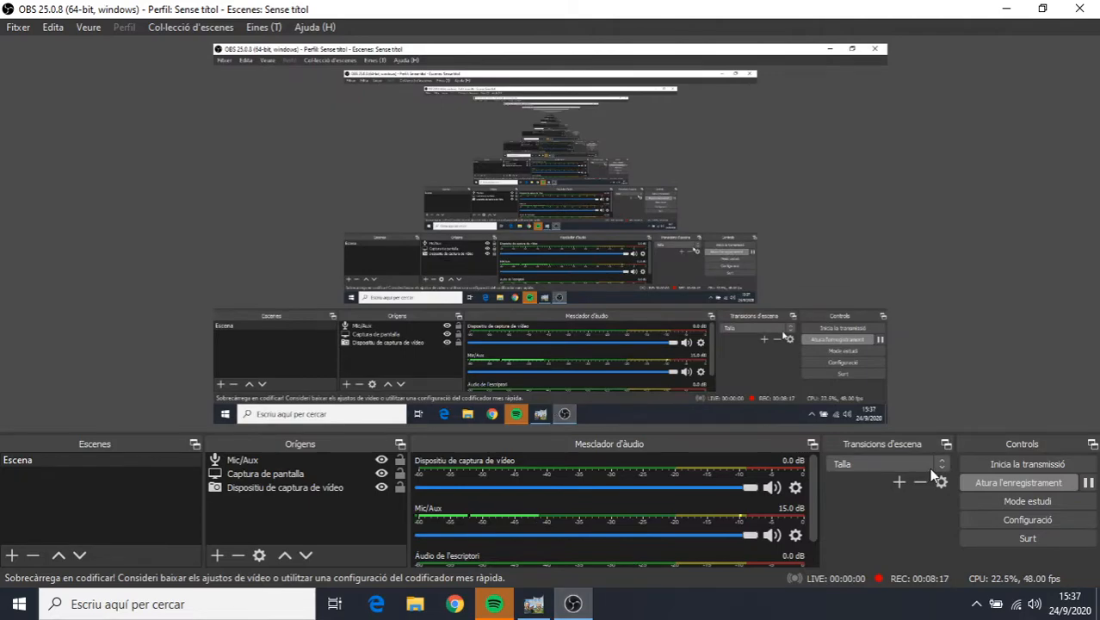